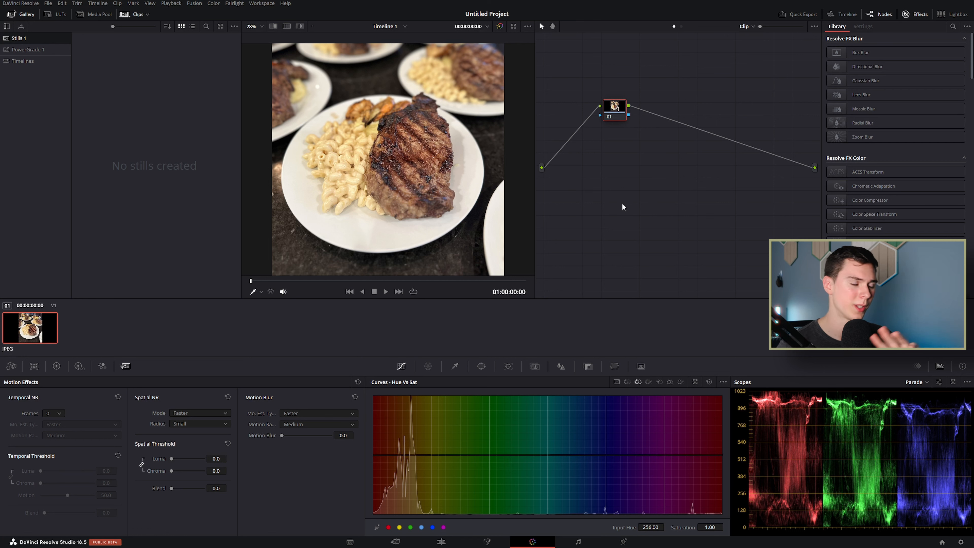
Step: Reset the UI layout to default and switch to the full screen window
left_click(261, 3)
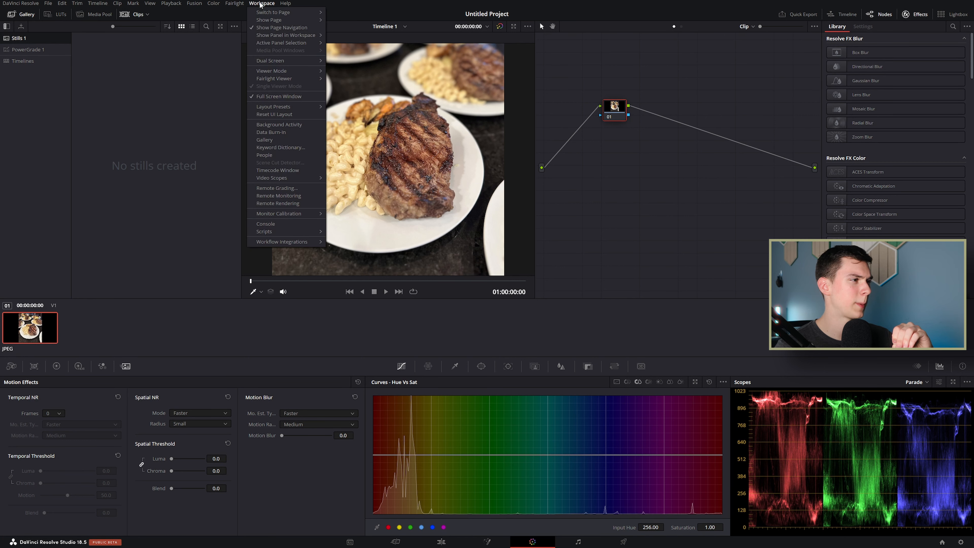
left_click(274, 115)
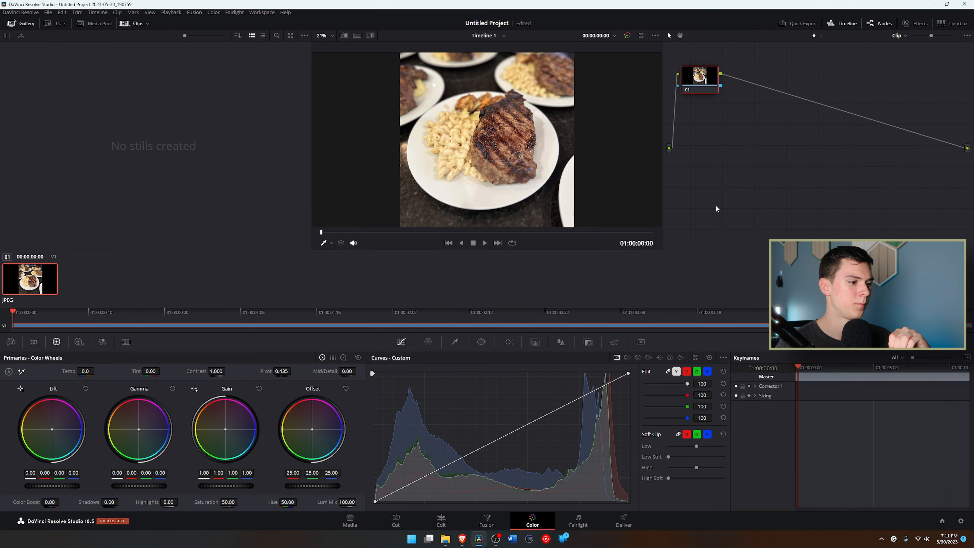
left_click(261, 12)
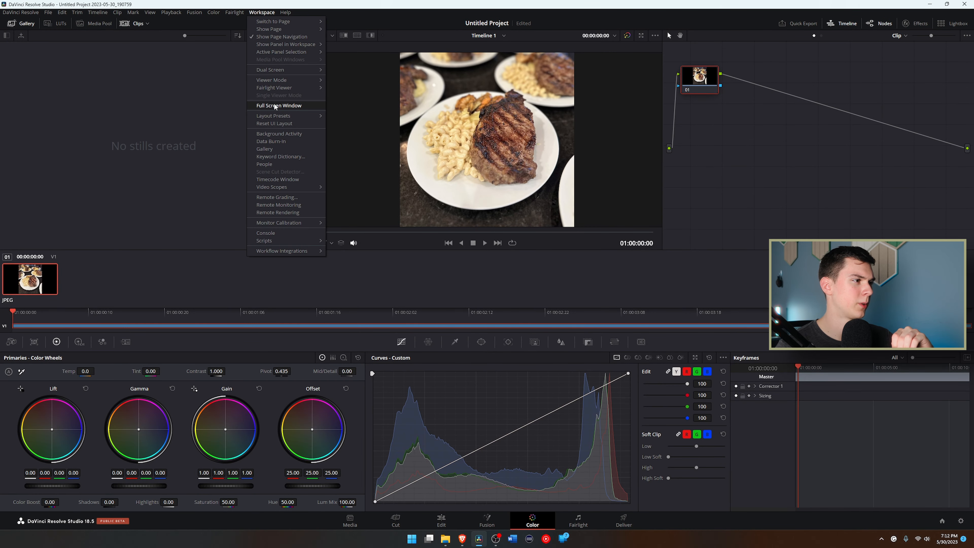
left_click(265, 107)
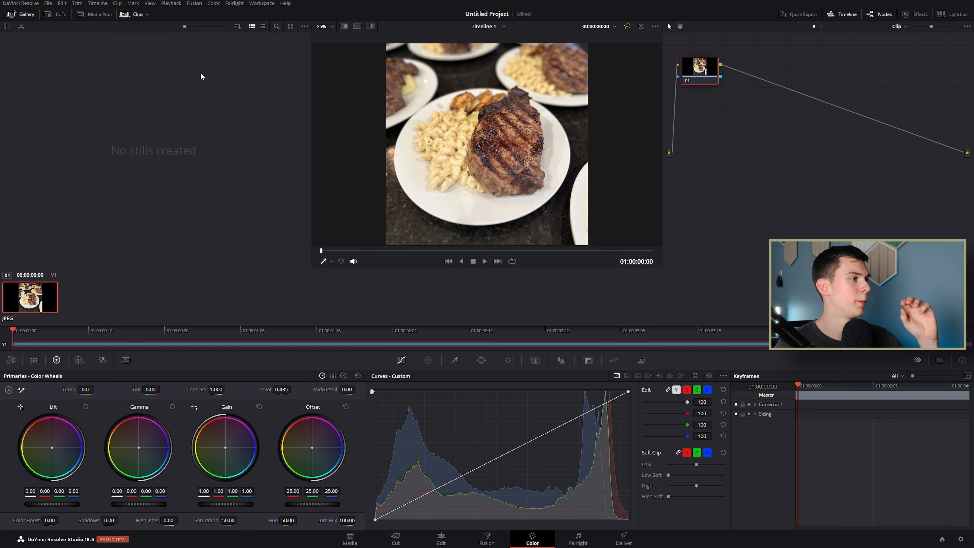
Step: Show the Effects library, hide the timeline, and widen the node graph and viewer
left_click(905, 16)
left_click(842, 14)
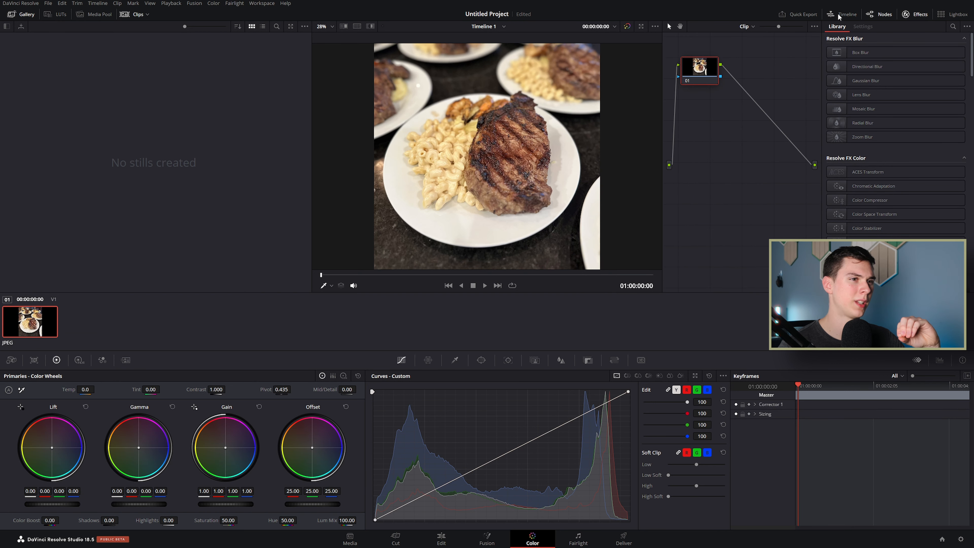
left_click_drag(662, 91, 577, 91)
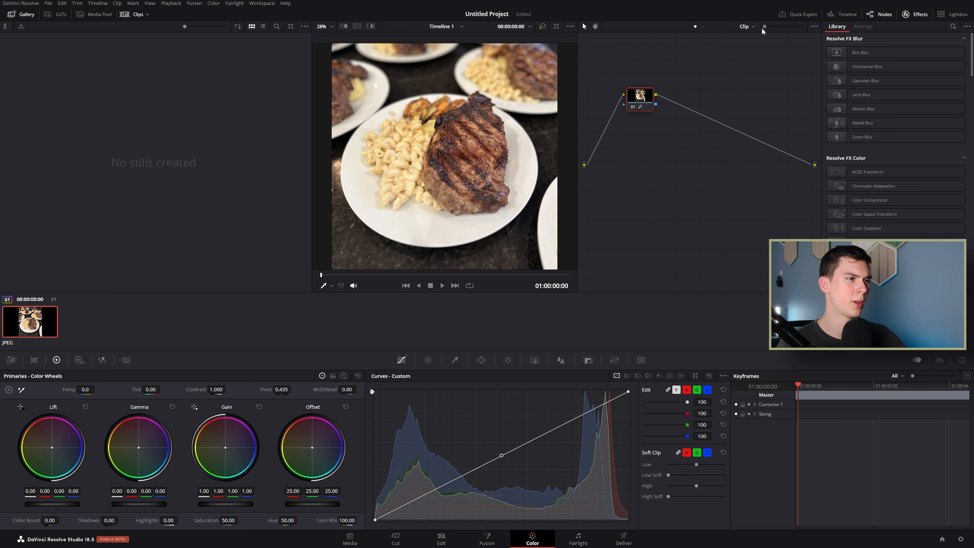
left_click_drag(312, 75, 7, 31)
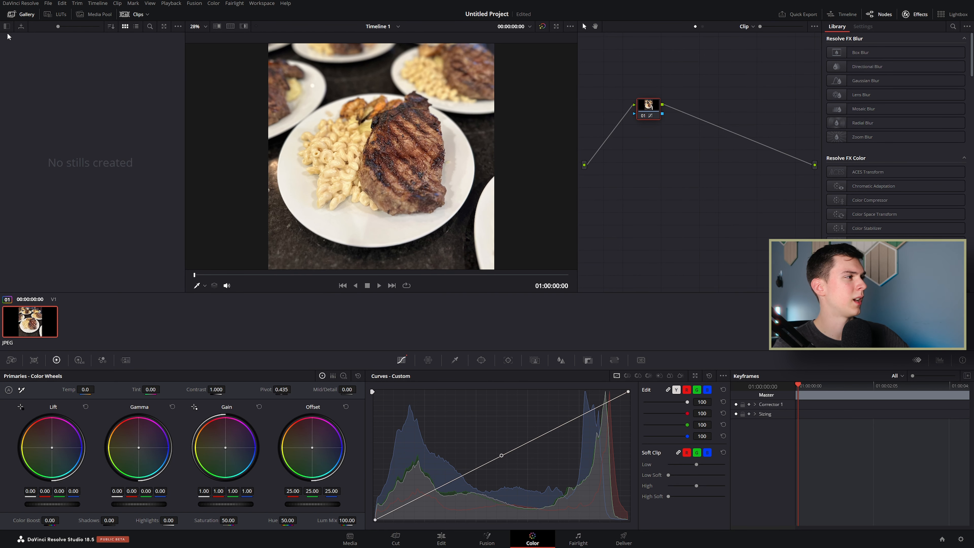
Step: Show the gallery album list and open PowerGrade 1, with stills 1.1.1 and 1.2.1
left_click(7, 28)
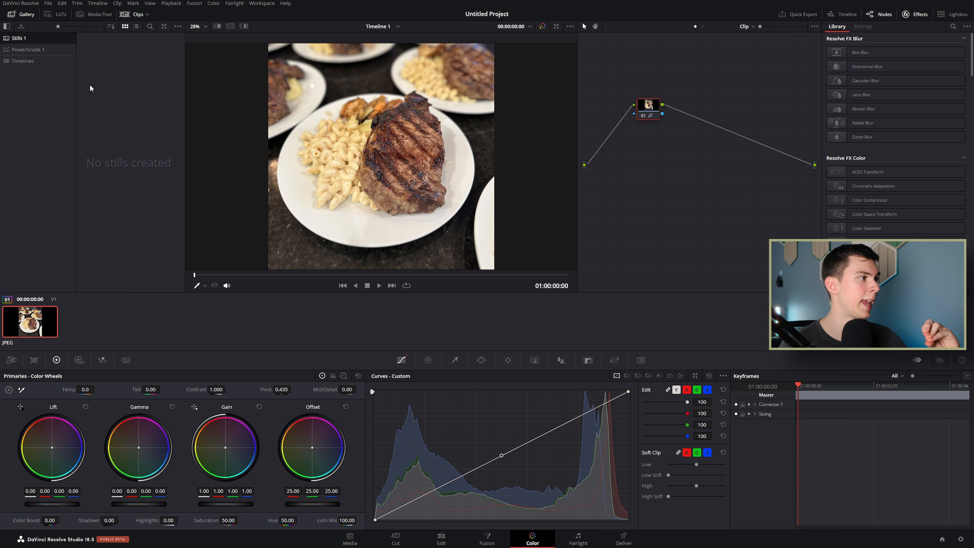
left_click(42, 50)
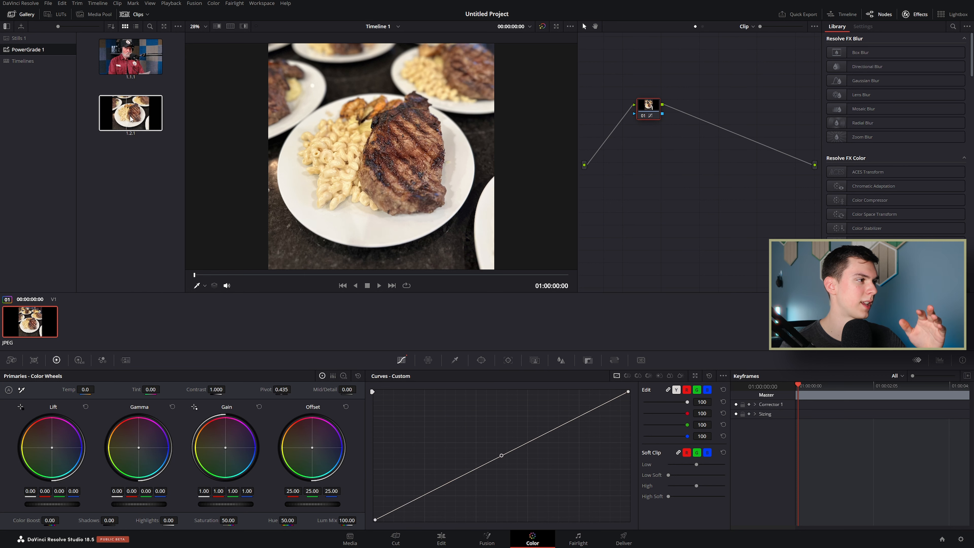
Step: Delete node 01 and apply still 1.2.1's 14-node PowerGrade tree to the steak clip
left_click(647, 110)
key("Delete")
left_click_drag(130, 113, 726, 111)
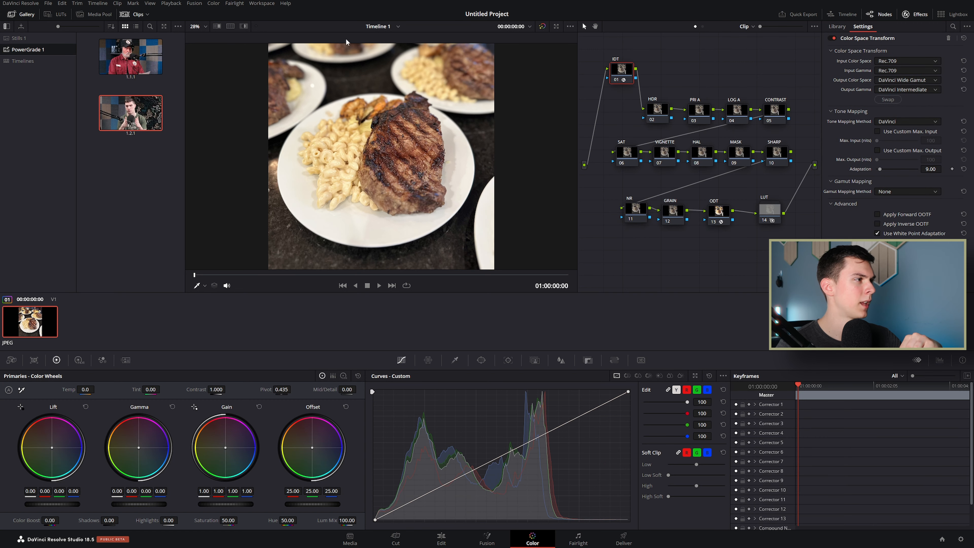
Step: Hide the Clips strip and Gallery, and widen the node graph
left_click(137, 15)
left_click(23, 15)
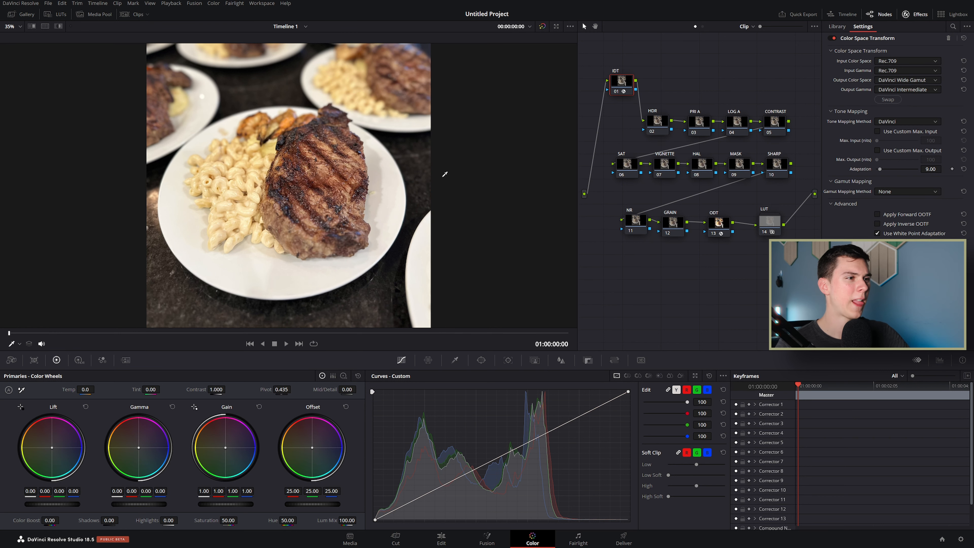
left_click_drag(575, 140, 474, 143)
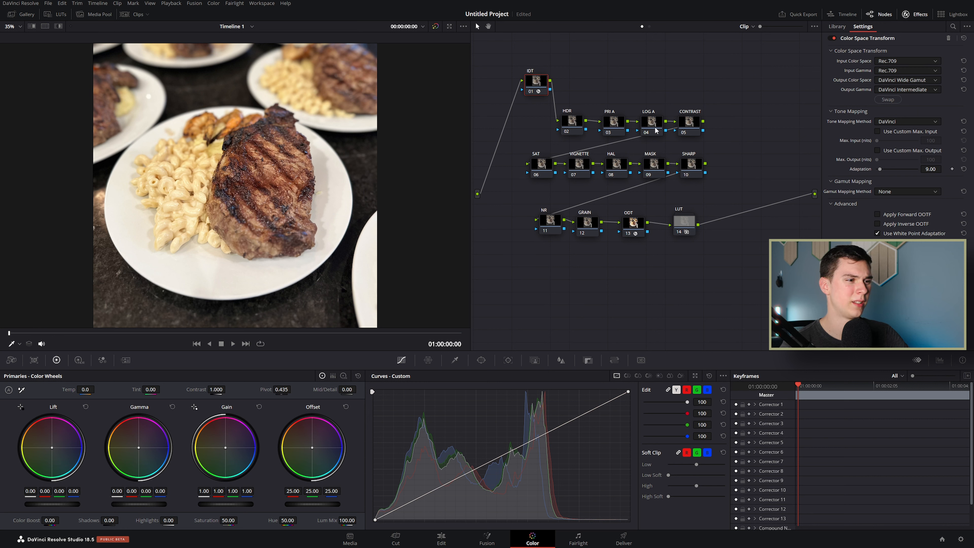
left_click(635, 232)
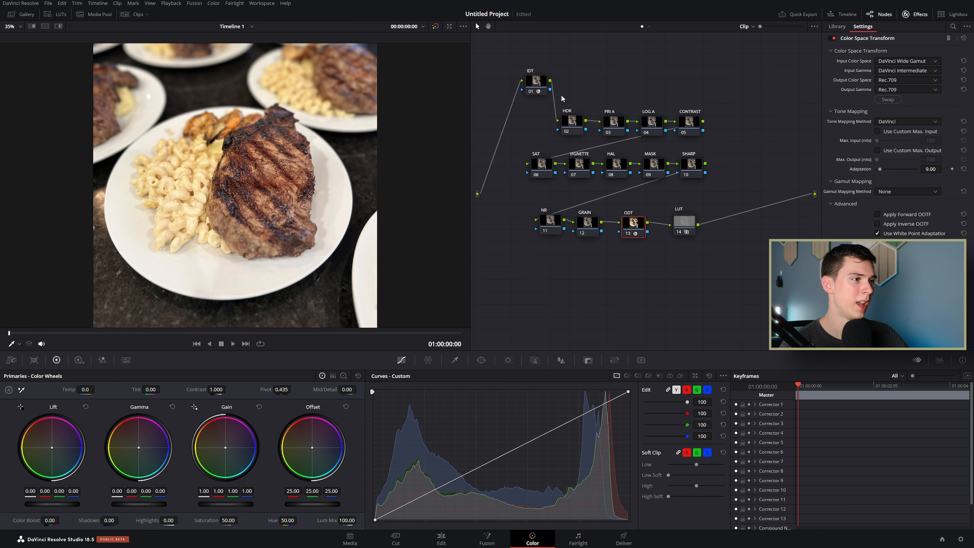
left_click(544, 86)
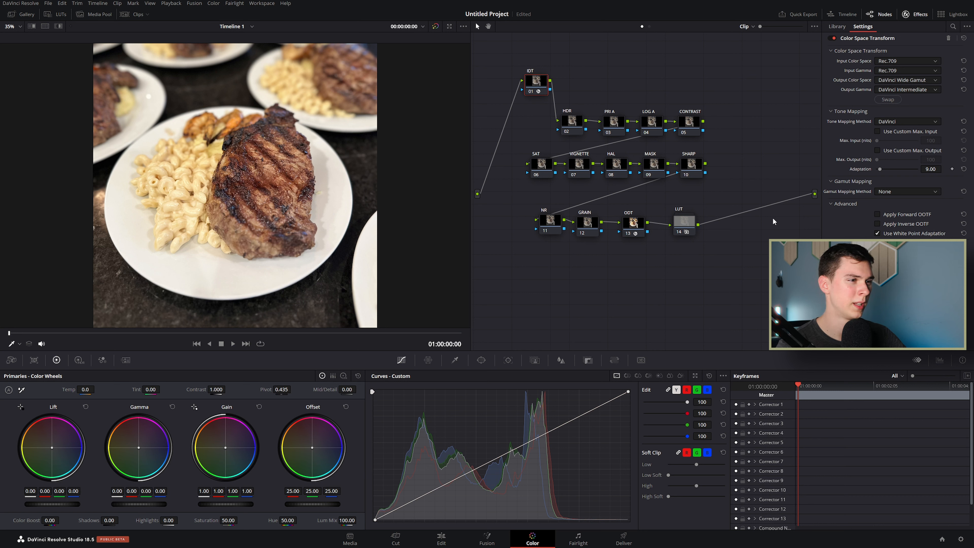
left_click_drag(535, 84, 535, 82)
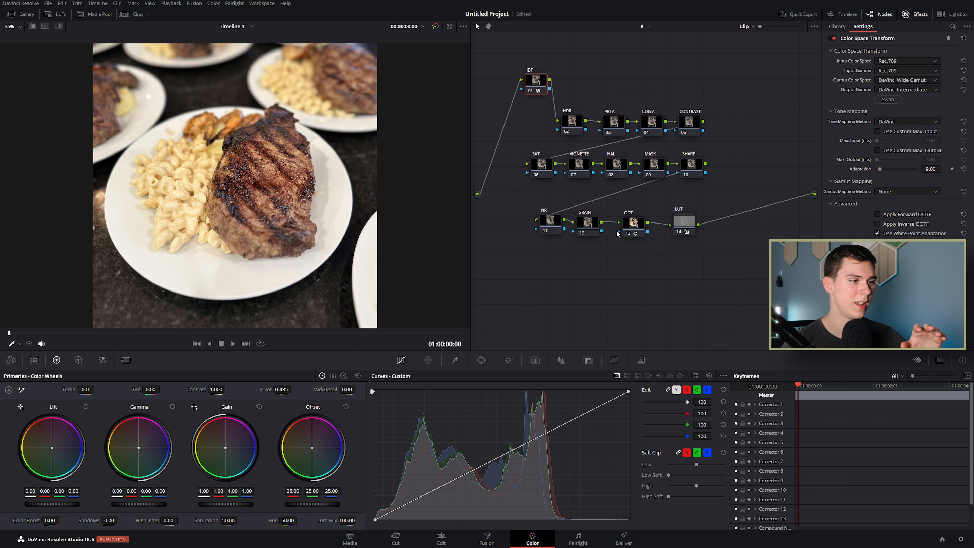
Step: Add a serial node 15 after LUT node 14 and select it
left_click(684, 221)
left_click(590, 361)
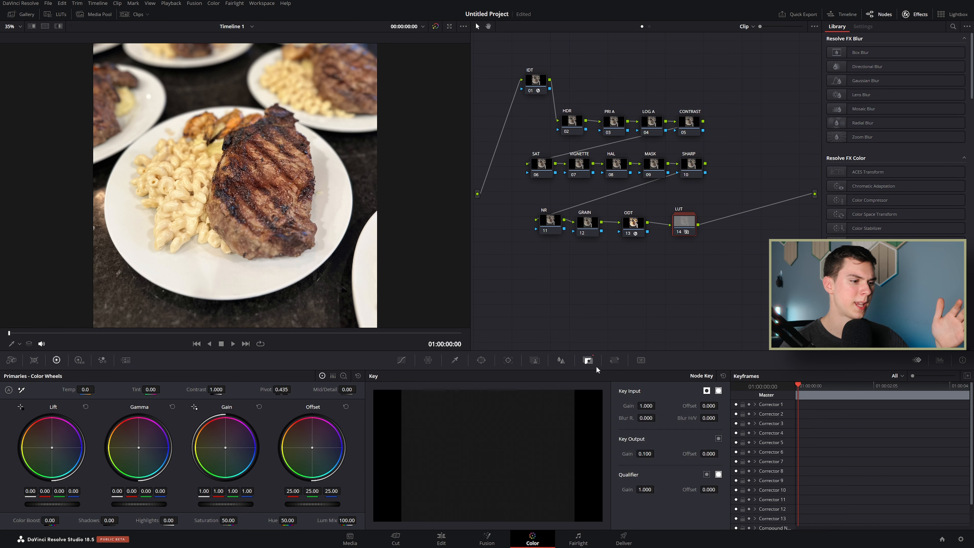
right_click(686, 224)
left_click(719, 246)
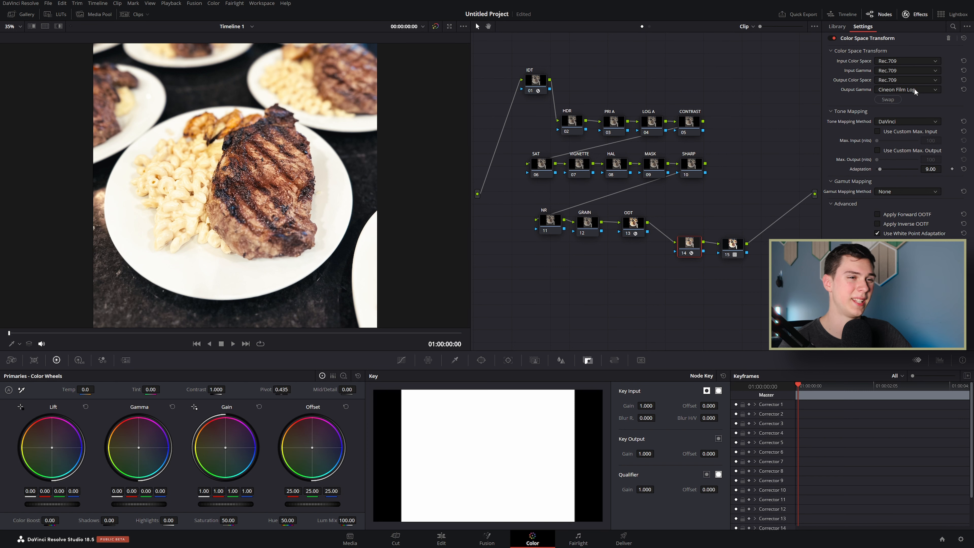
left_click(735, 244)
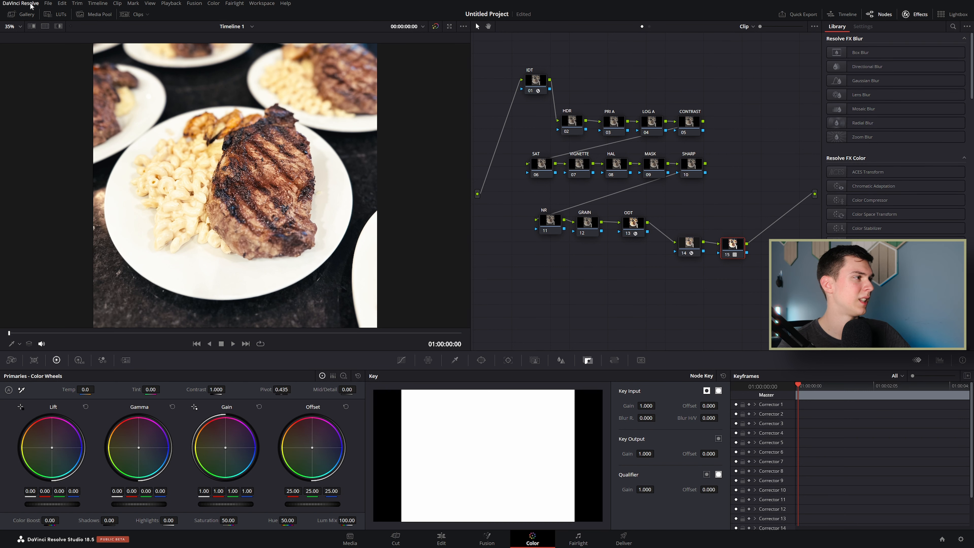
Step: Browse the Film Looks LUTs in list view, then close the LUT browser
left_click(22, 14)
left_click(57, 14)
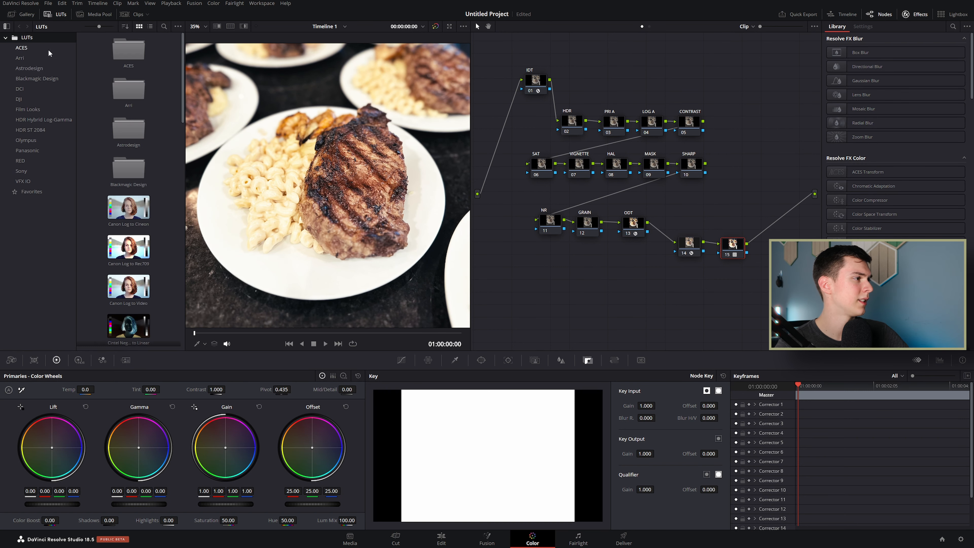
left_click(36, 109)
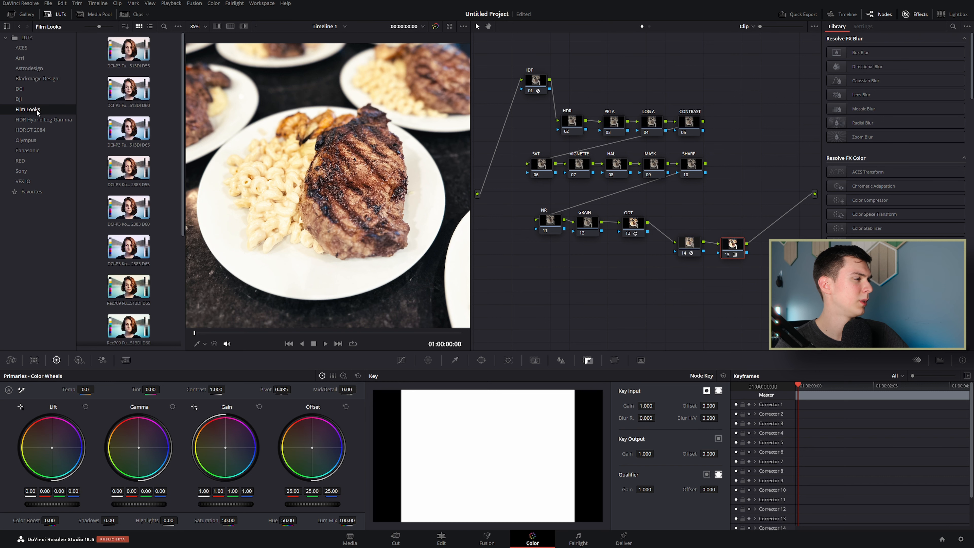
left_click(150, 27)
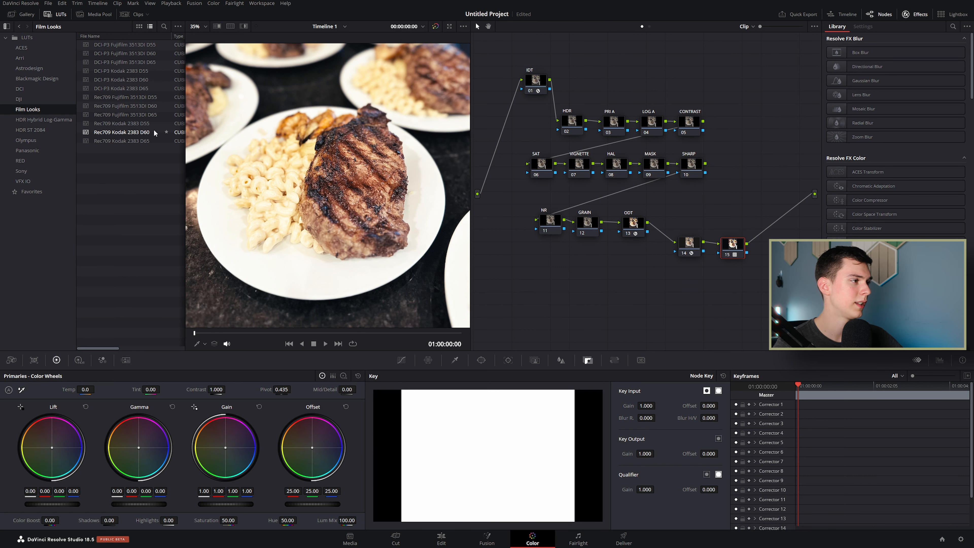
left_click(55, 15)
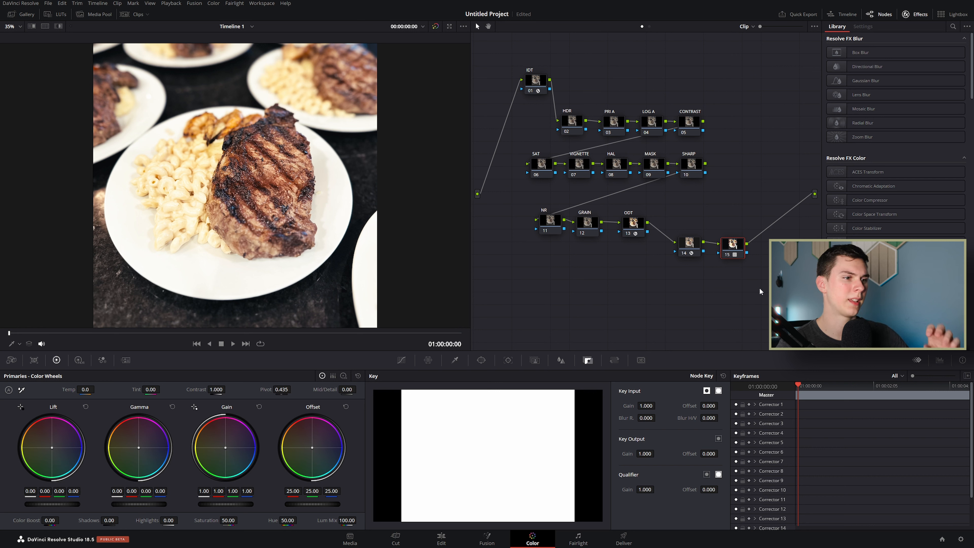
Step: Combine the last two nodes into a compound node named 'LUT' and nudge it up
left_click_drag(760, 288, 689, 247)
right_click(689, 247)
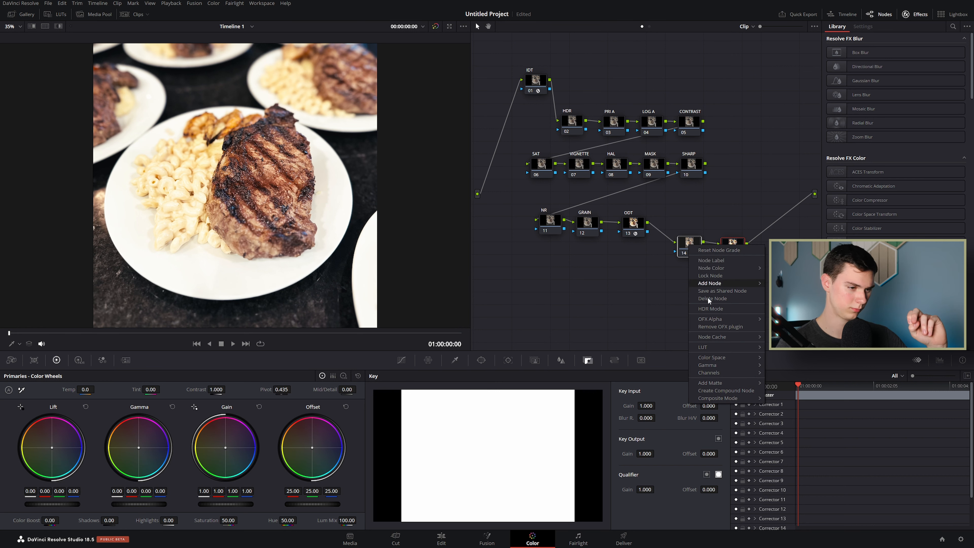
left_click(719, 391)
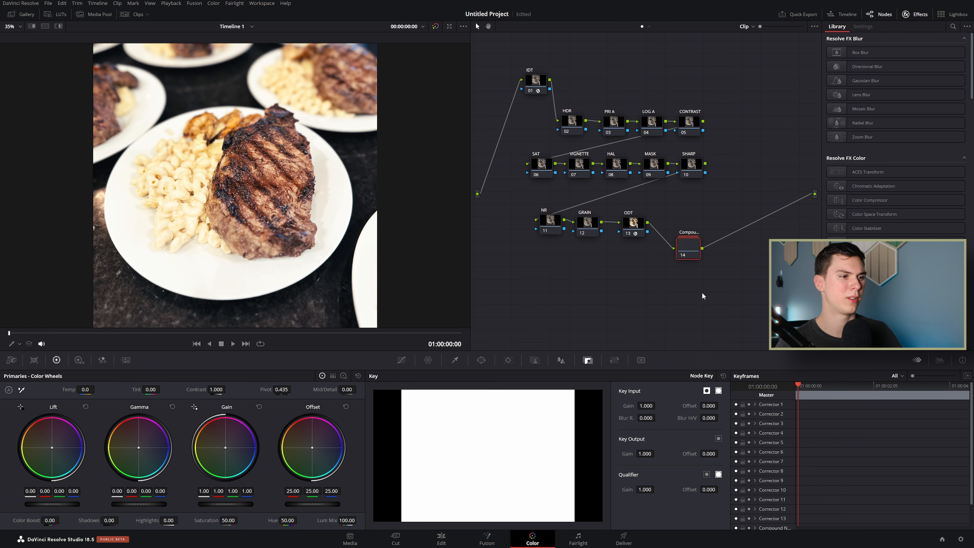
right_click(692, 252)
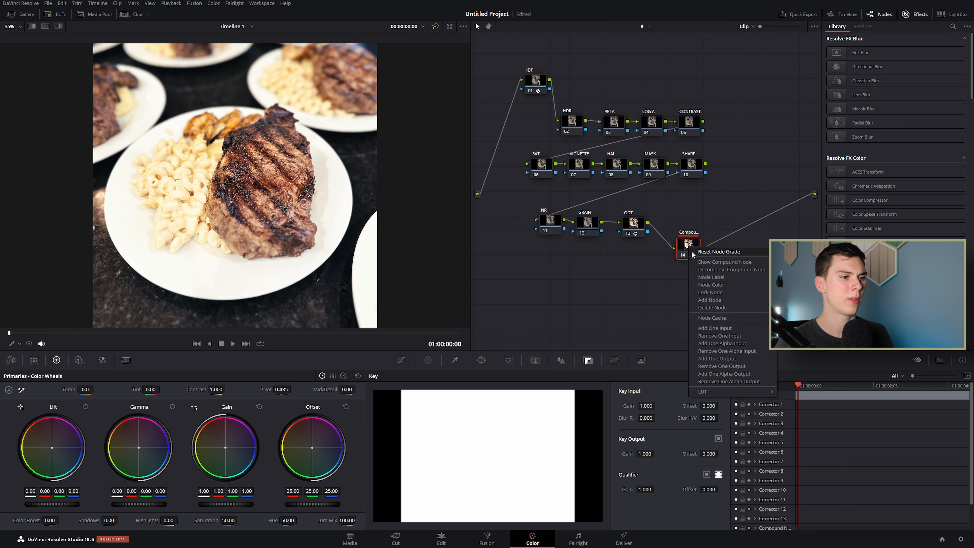
left_click(712, 277)
type("LUT")
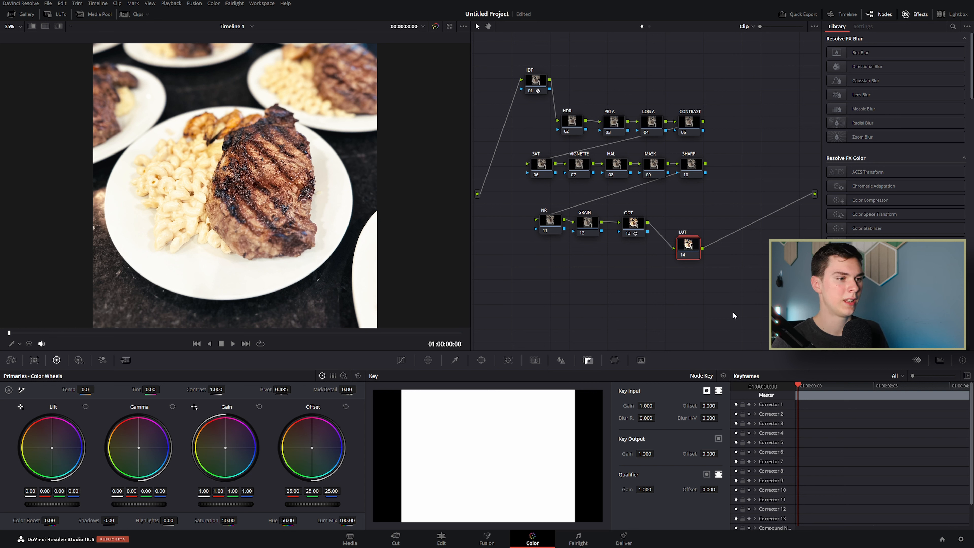
left_click_drag(688, 244, 683, 222)
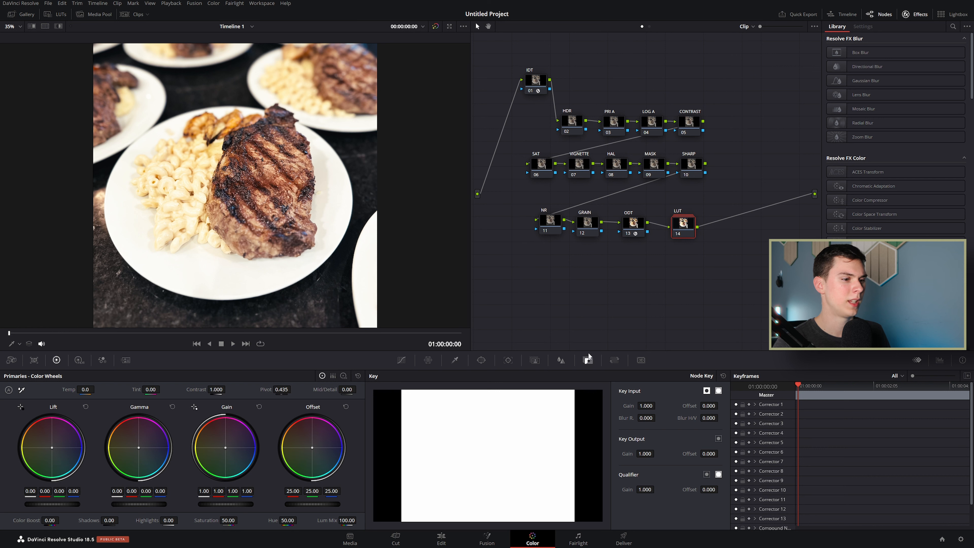
Step: Set the LUT node's Key Output Gain to 0.100
left_click_drag(645, 454, 646, 454)
type(".1")
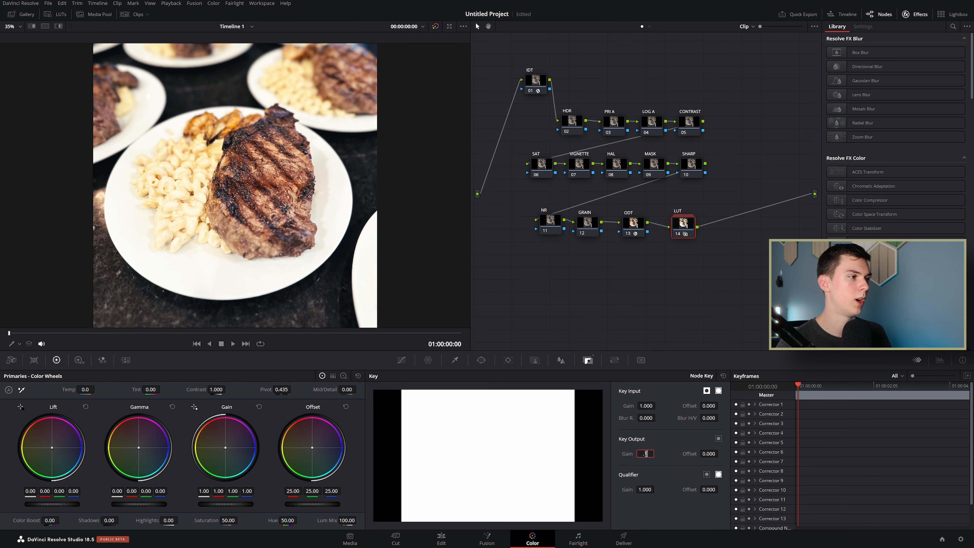
key("Return")
left_click(636, 267)
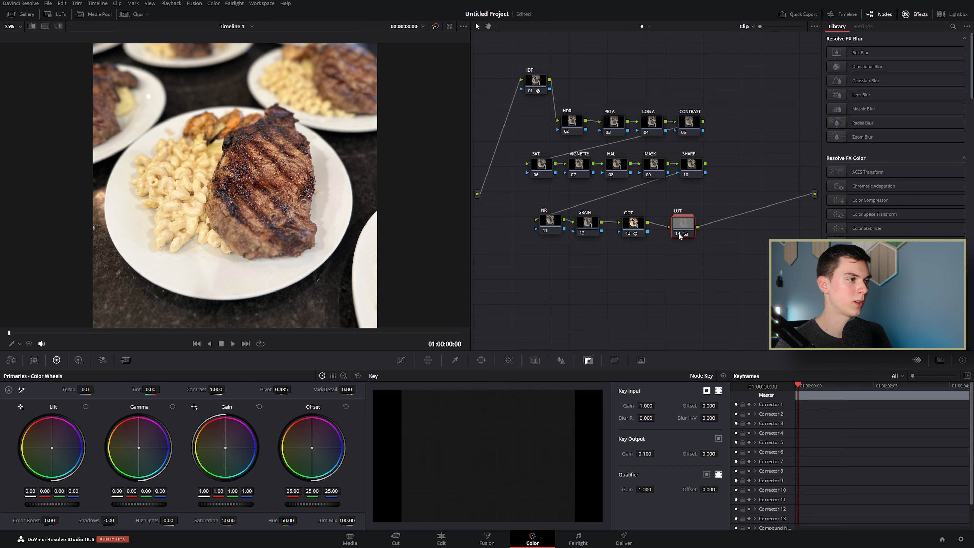
Step: Toggle the LUT node off and on to compare, leaving it off
left_click(679, 233)
left_click(679, 233)
left_click(678, 233)
left_click(678, 232)
left_click(678, 232)
left_click(678, 233)
Step: Re-enable the LUT node and review the steak photo full screen, then exit
key("ctrl+f")
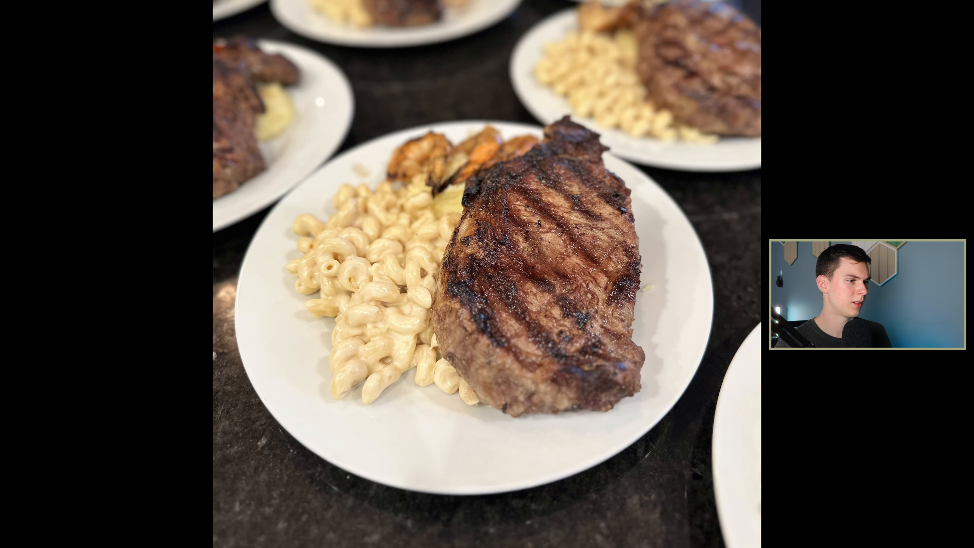
key("ctrl+f")
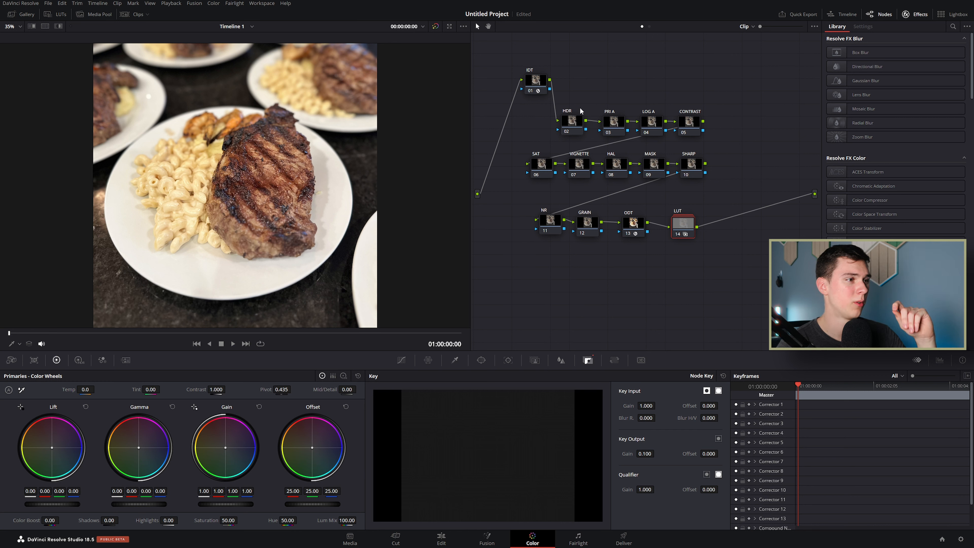
Step: Select node 02 HDR and page through its dark and bright zone wheels, previewing Specular
left_click(576, 122)
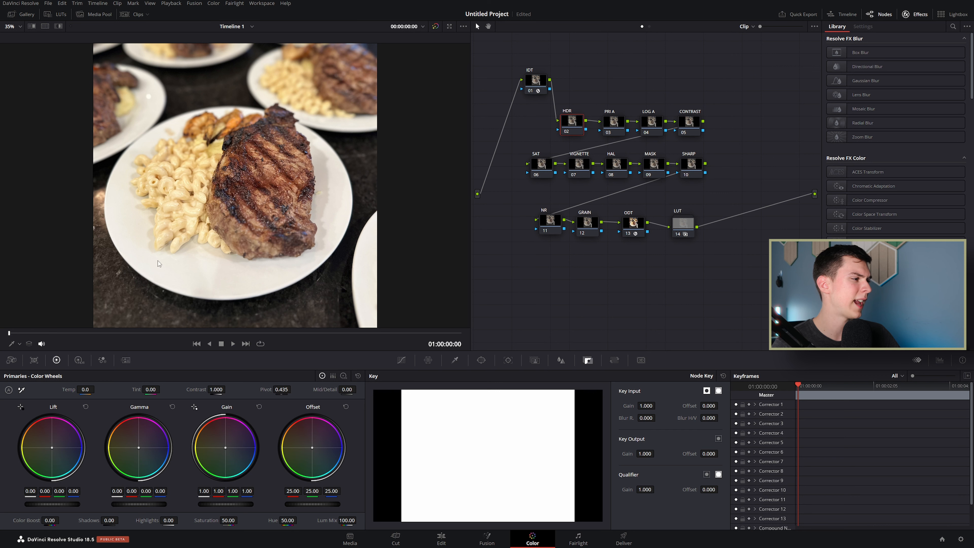
left_click(79, 361)
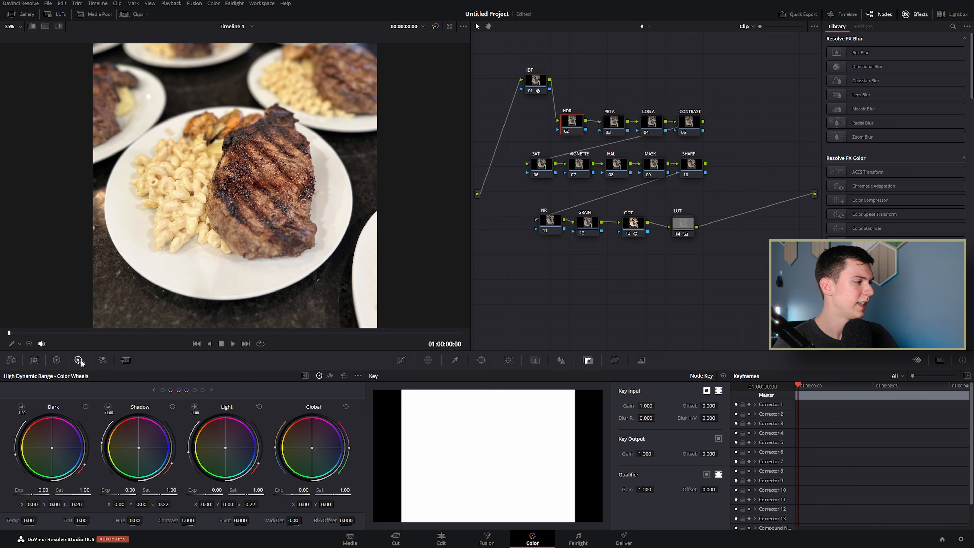
left_click(163, 389)
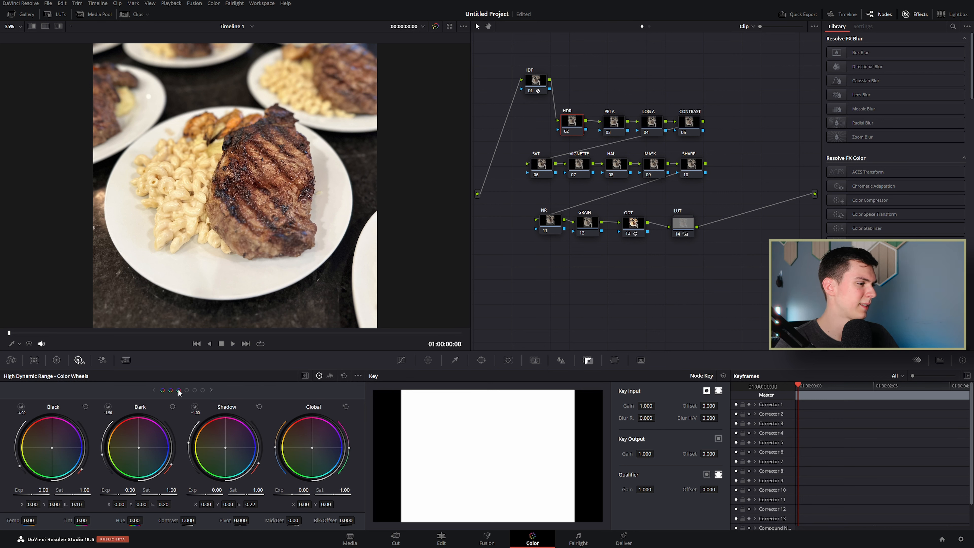
left_click(188, 391)
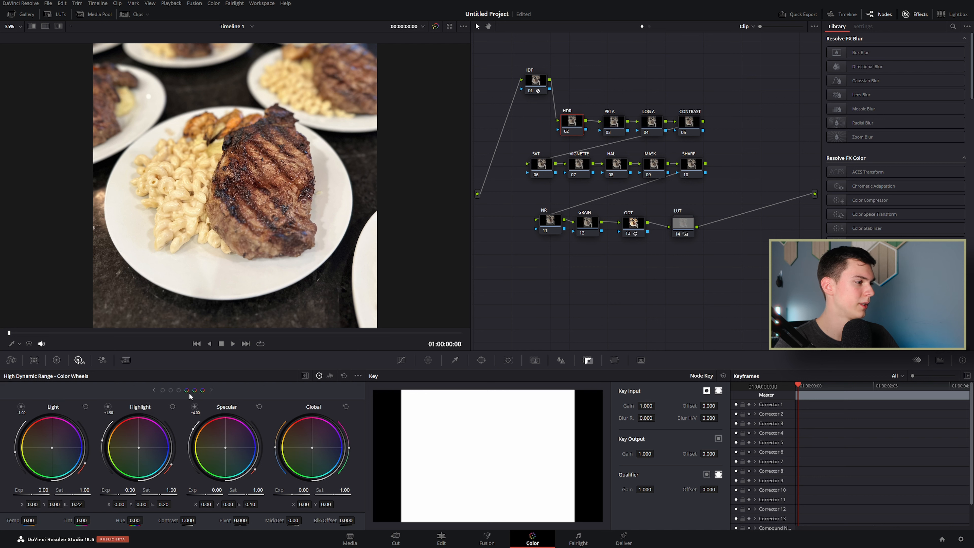
left_click(158, 390)
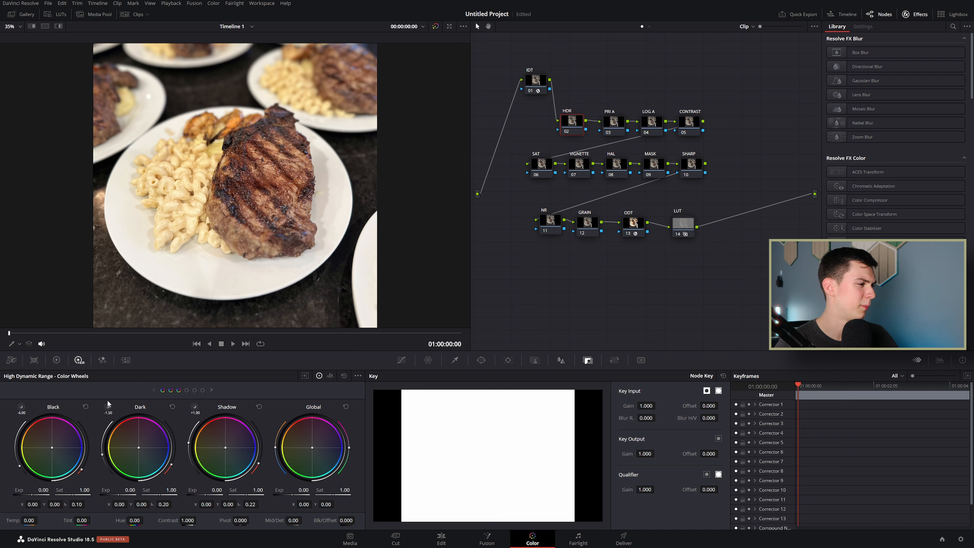
left_click(203, 391)
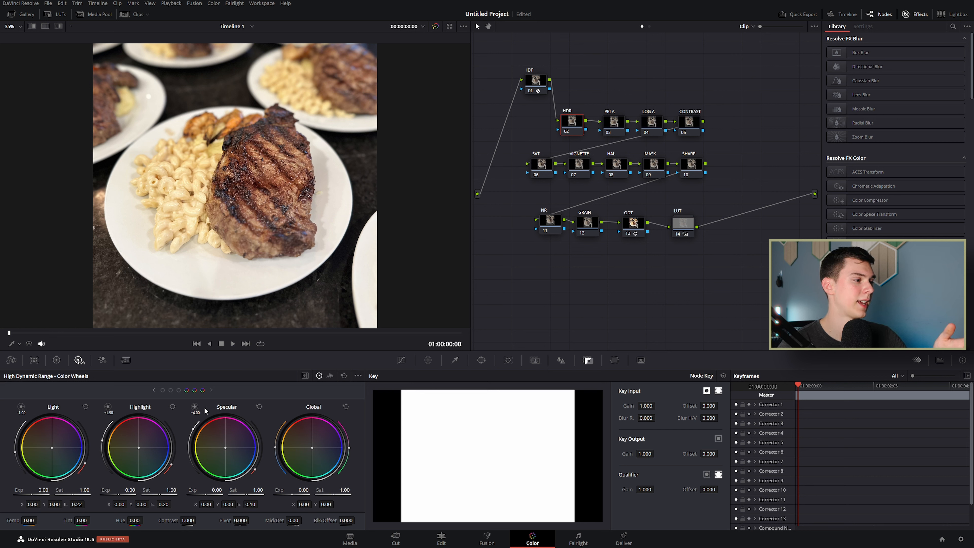
left_click(194, 407)
scroll(204, 250, "down", 1)
left_click(160, 389)
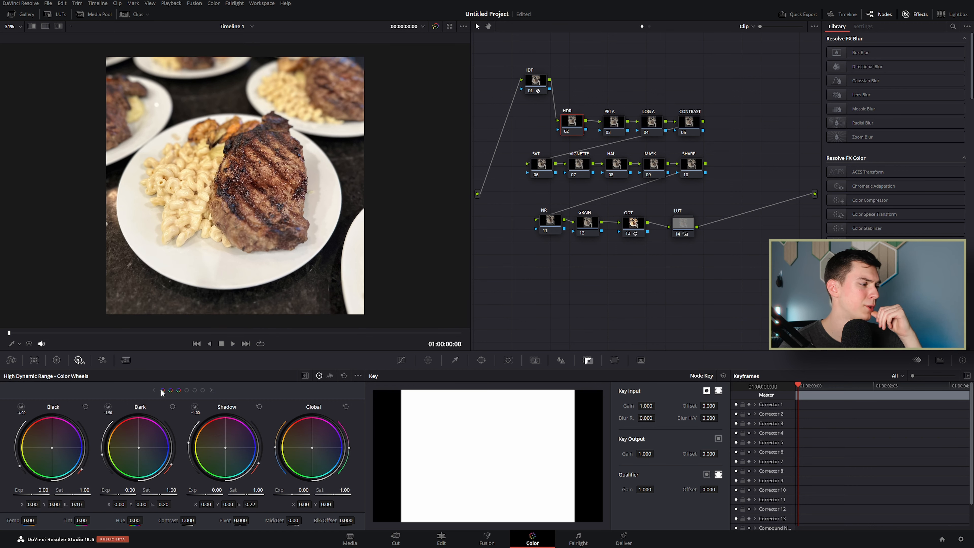
Step: Set the HDR Black, Dark and Shadow exposures to -0.08, -0.24 and 0.04
mouse_move(21, 410)
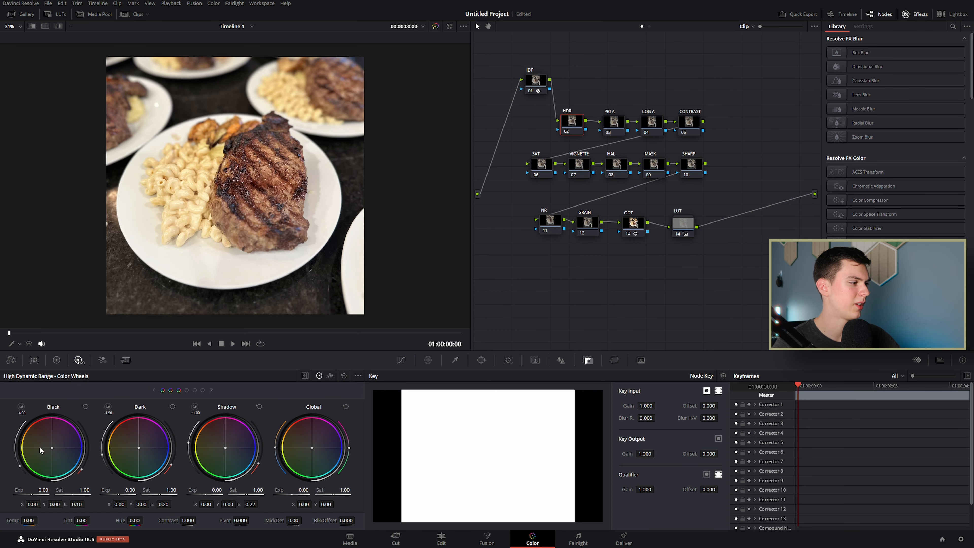
mouse_move(24, 490)
left_mouse_down()
mouse_move(53, 490)
mouse_move(35, 490)
left_mouse_up()
double_click(22, 493)
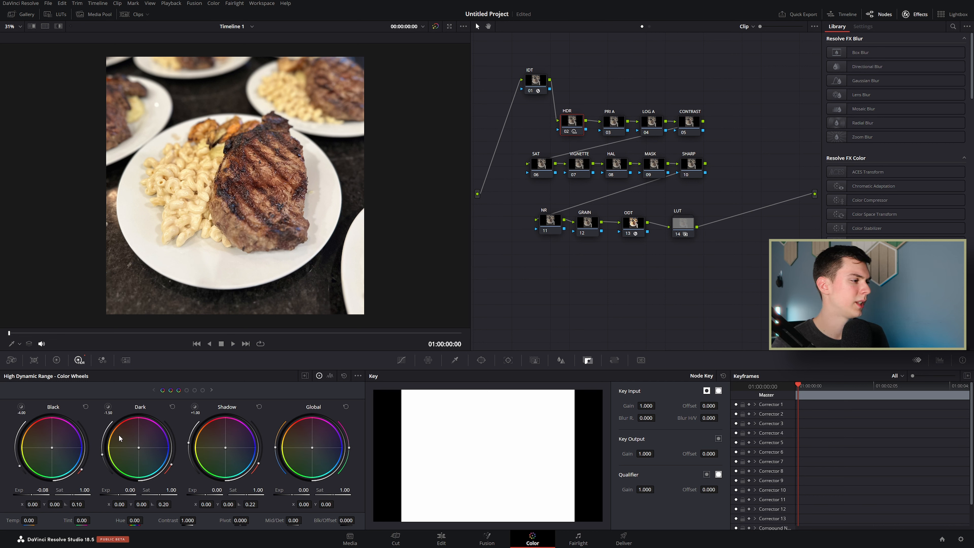
left_click(108, 407)
left_click(108, 407)
left_click_drag(110, 491, 121, 491)
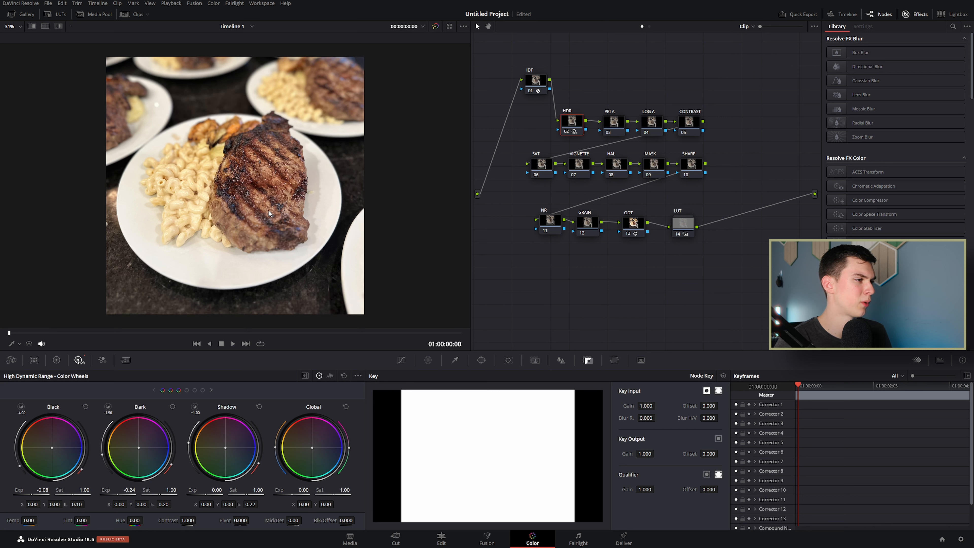
mouse_move(207, 489)
left_mouse_down()
mouse_move(250, 489)
mouse_move(217, 489)
left_mouse_up()
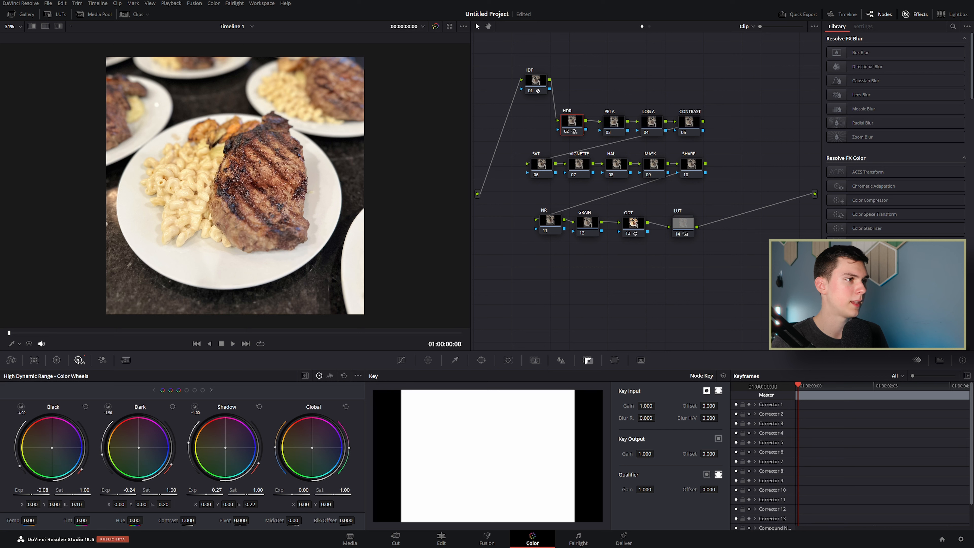
left_click_drag(221, 489, 209, 489)
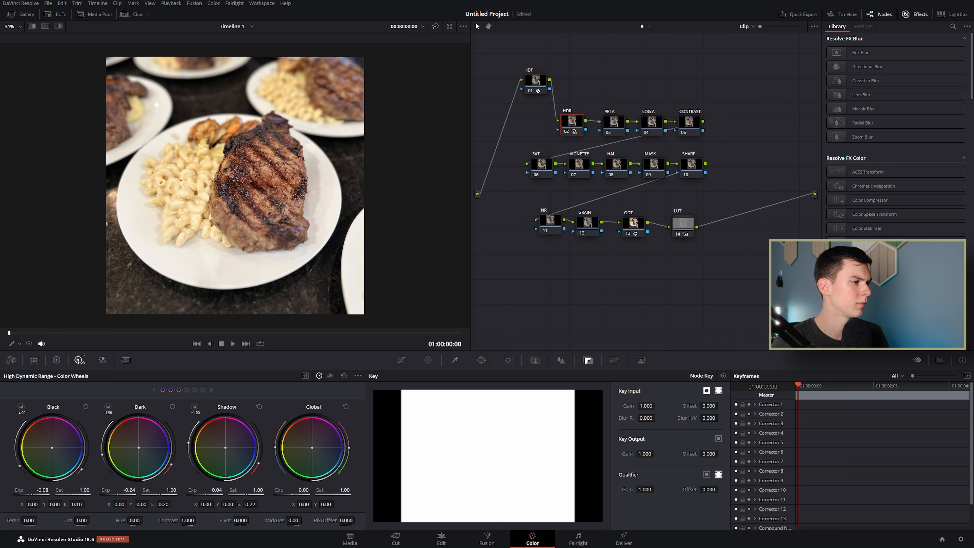
left_click(203, 390)
Step: Lower the HDR Highlight exposure to -6.00 and the Light exposure to -0.32
left_click(108, 407)
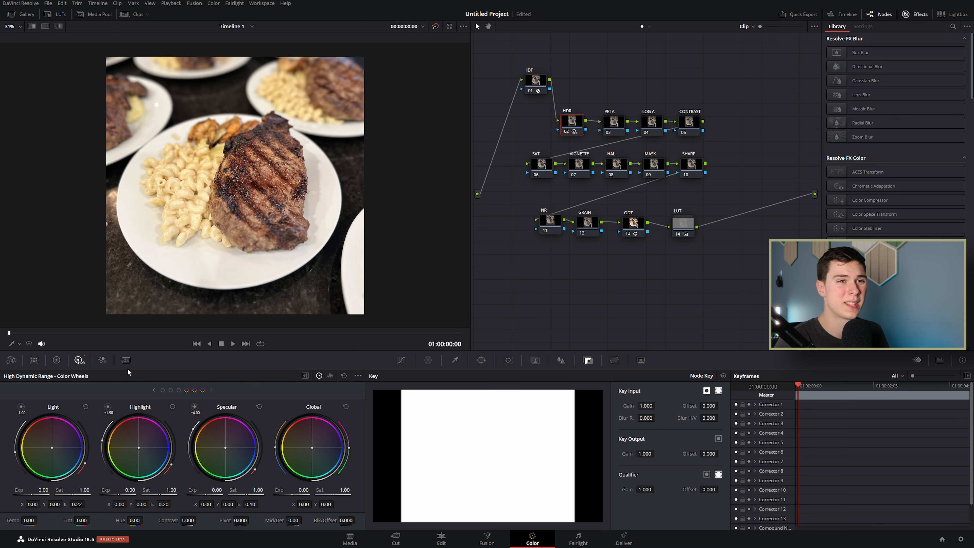
left_click_drag(111, 490, 39, 489)
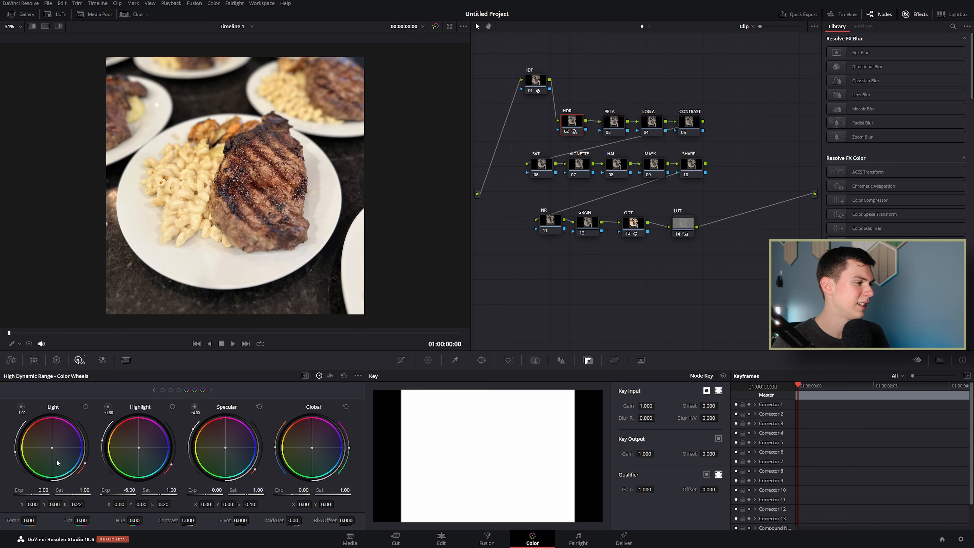
mouse_move(43, 490)
left_mouse_down()
mouse_move(52, 490)
mouse_move(32, 490)
left_mouse_up()
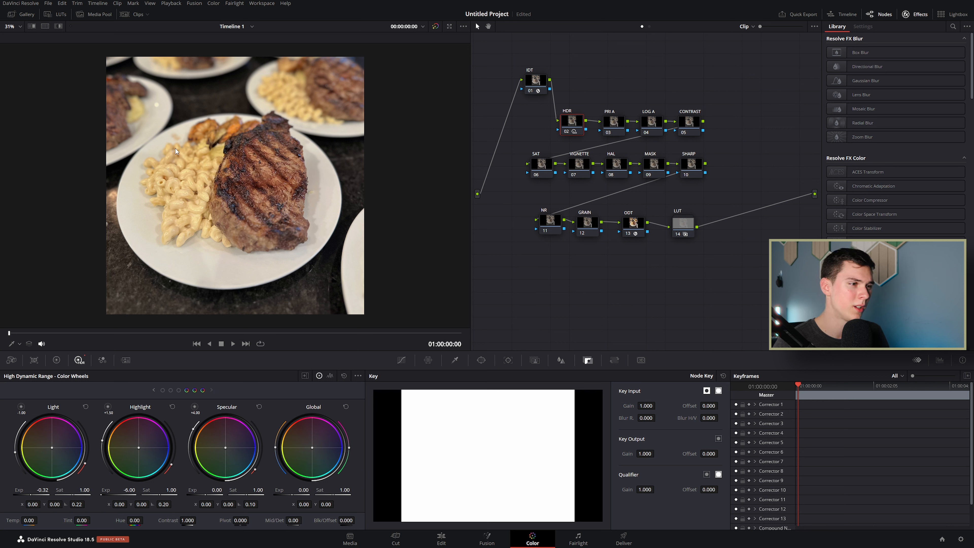
left_click(615, 123)
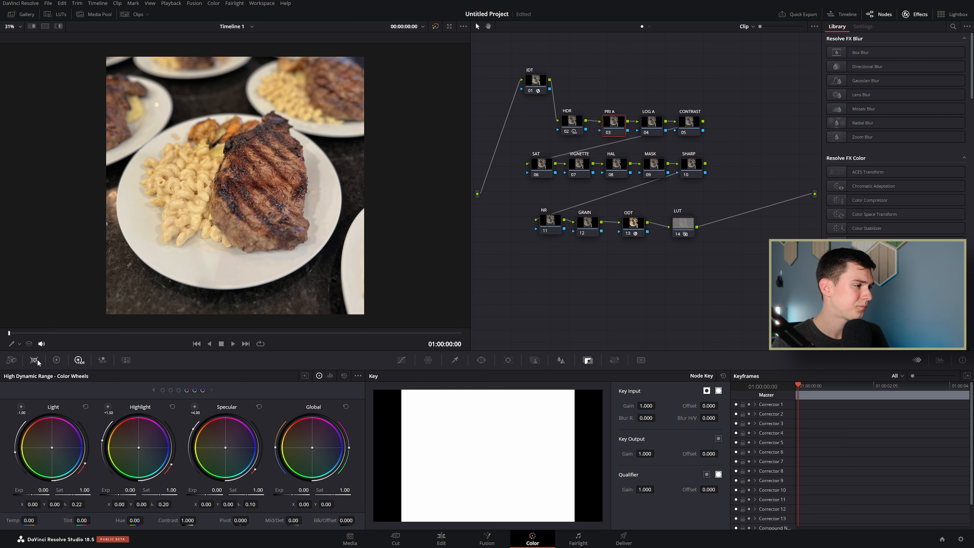
Step: Switch to the Primaries color wheels and select node 04 LOG A
left_click(56, 360)
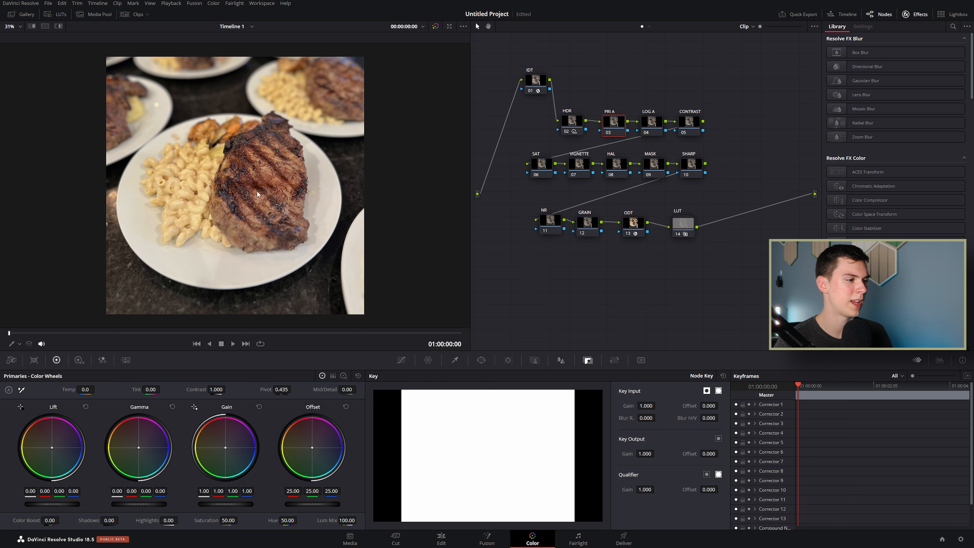
left_click(655, 125)
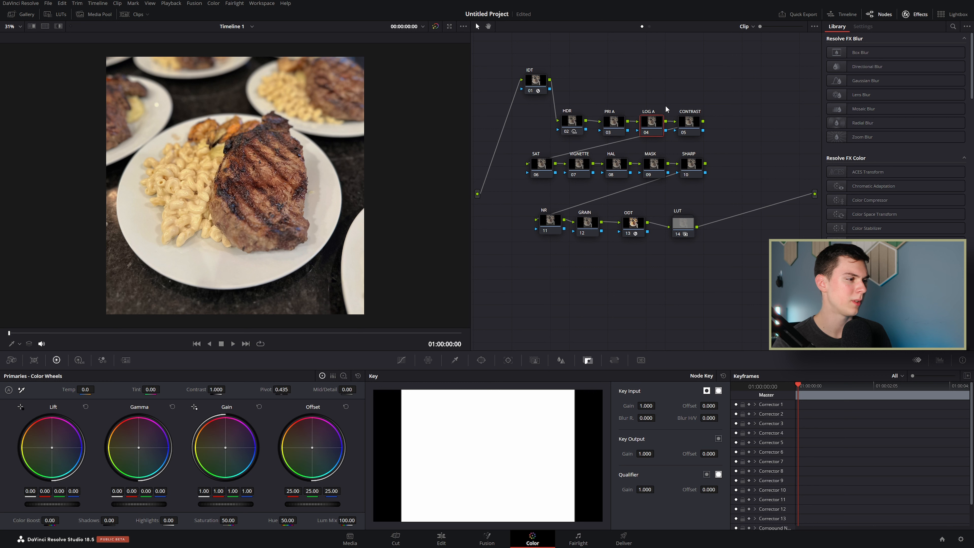
Step: Set LOG A's log wheels to Midtone -0.14, Highlights -0.06 and Shadow -0.04
left_click(344, 375)
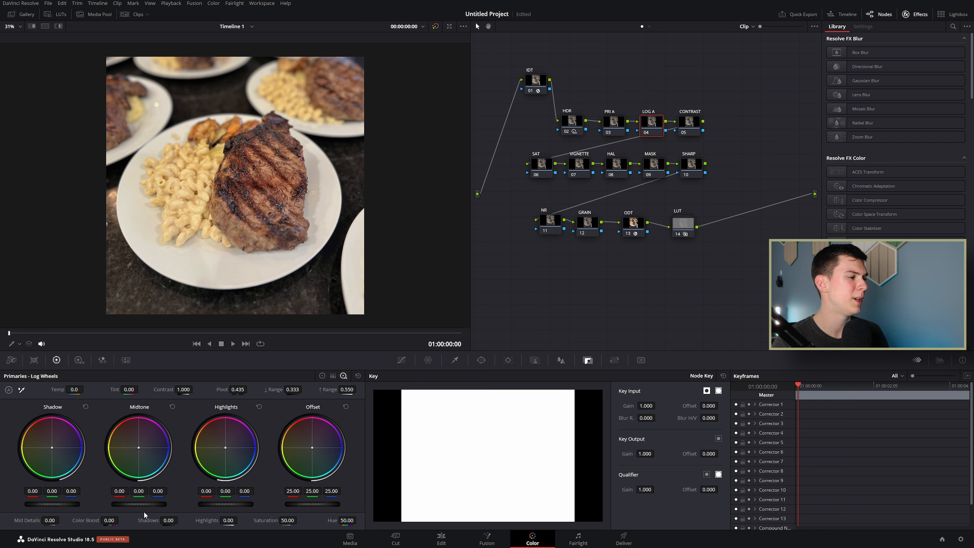
left_click_drag(146, 503, 134, 504)
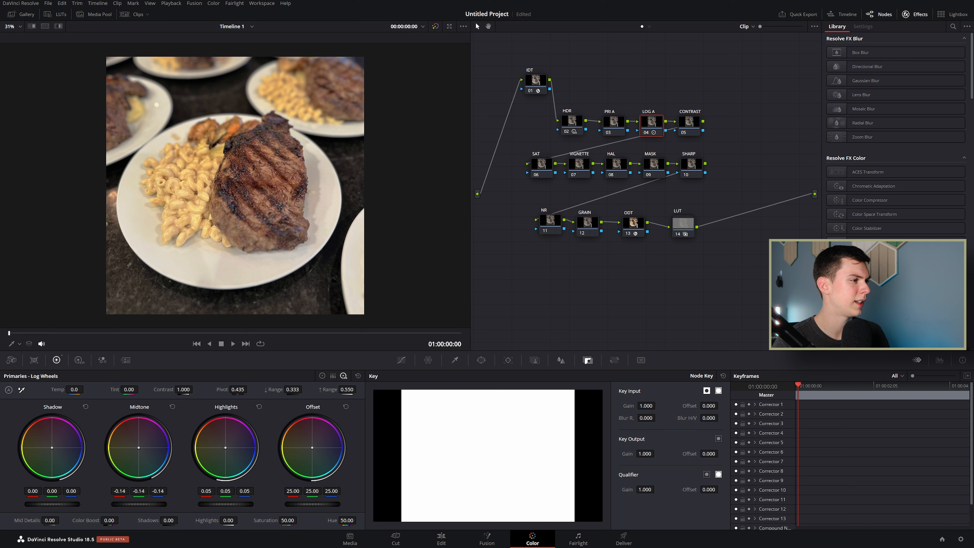
left_click_drag(225, 503, 200, 504)
left_click_drag(72, 503, 69, 504)
Step: Toggle the LOG A node off and on to compare the image
key("ctrl+d")
key("ctrl+d")
key("ctrl+d")
key("ctrl+d")
key("ctrl+d")
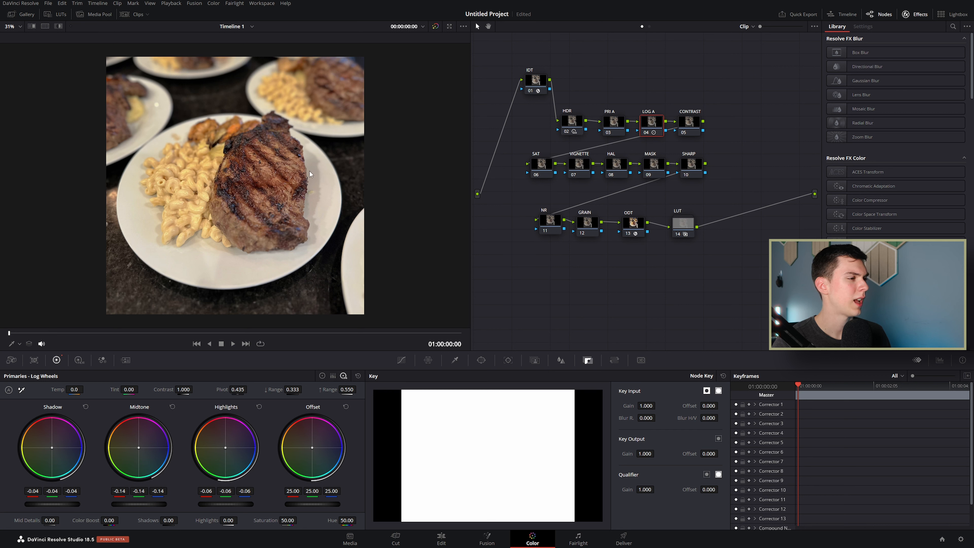
key("ctrl+d")
key("ctrl+d")
key("ctrl+d")
key("ctrl+d")
key("ctrl+d")
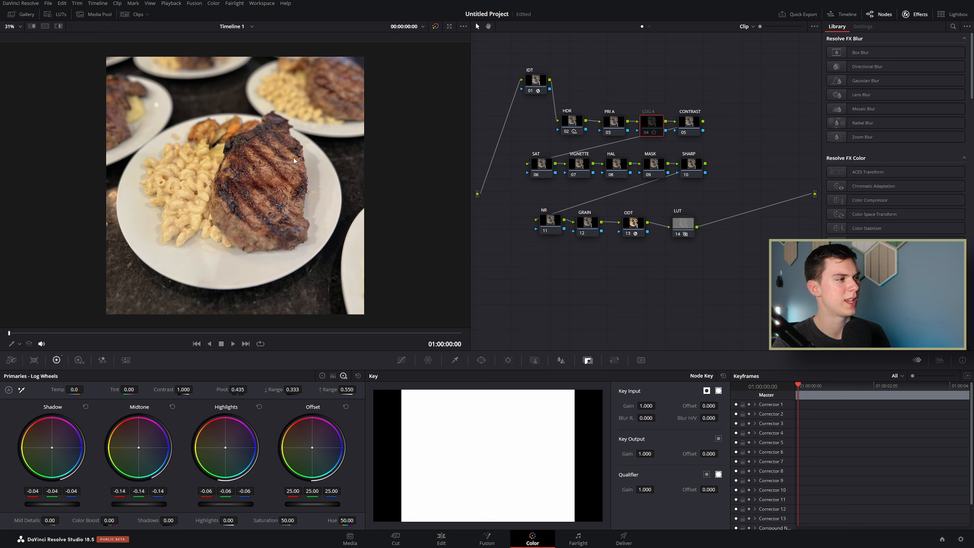
key("ctrl+d")
key("ctrl+d")
key("ctrl+d")
key("ctrl+d")
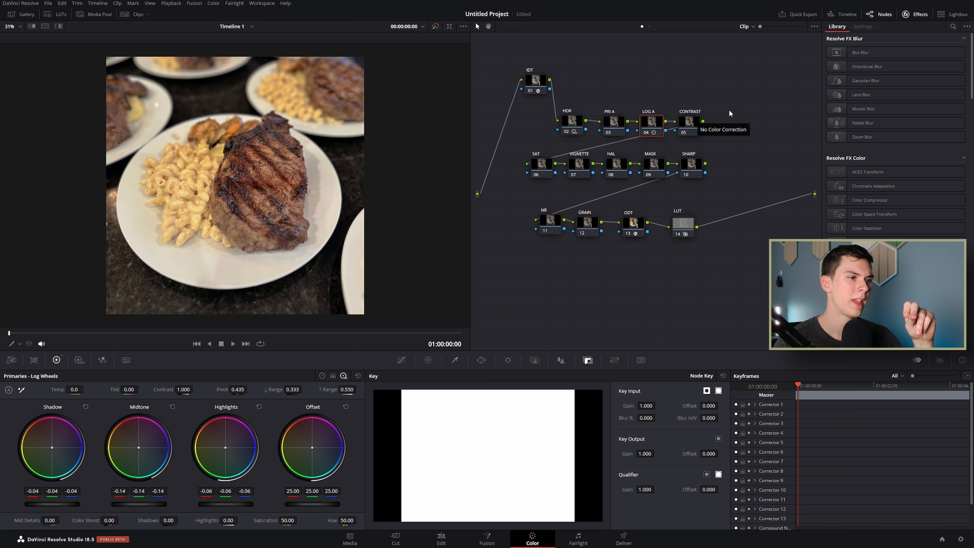
Step: Move from the CONTRAST node to node 06 SAT in the Node Editor
left_click(686, 124)
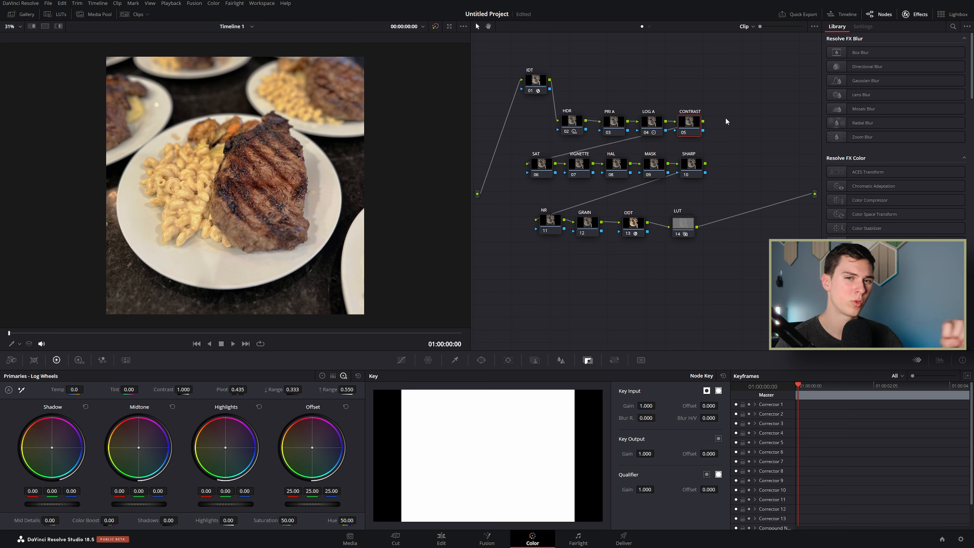
left_click(541, 165)
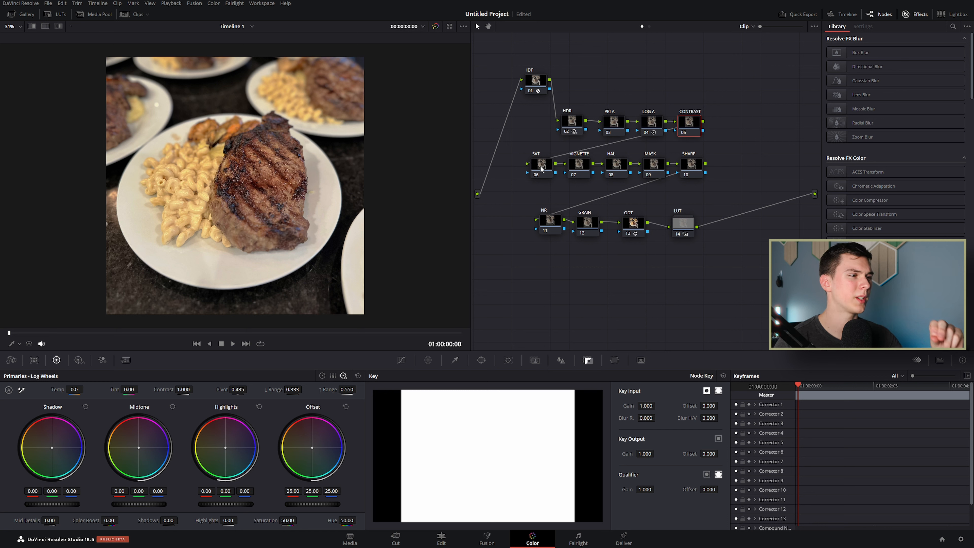
Step: Show the SAT node's Hue vs Sat curve, with the primaries in Color Wheels mode
left_click(401, 360)
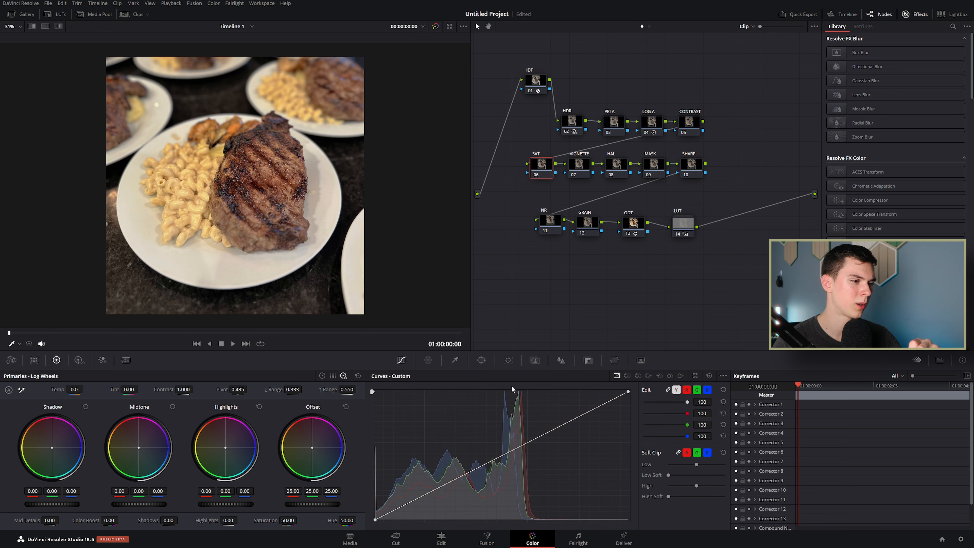
left_click(638, 375)
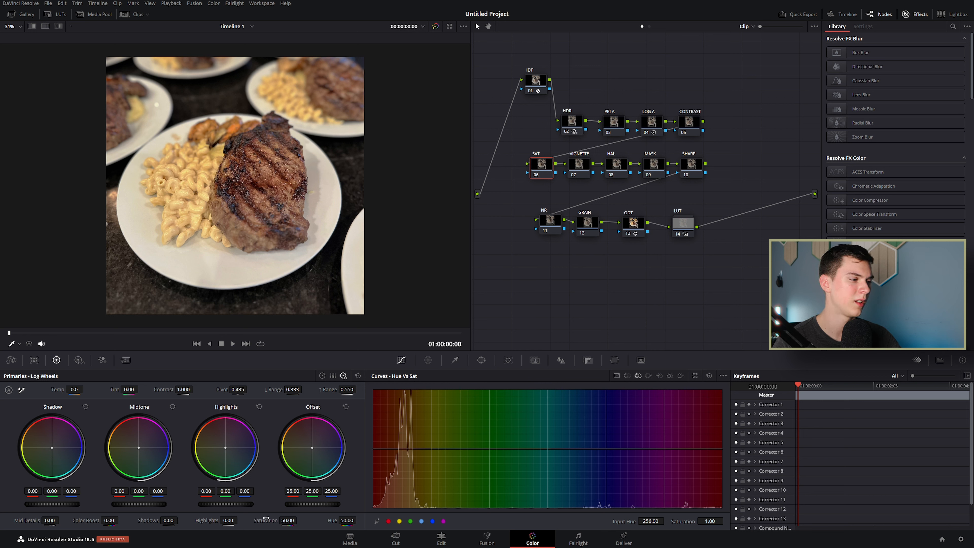
left_click(323, 375)
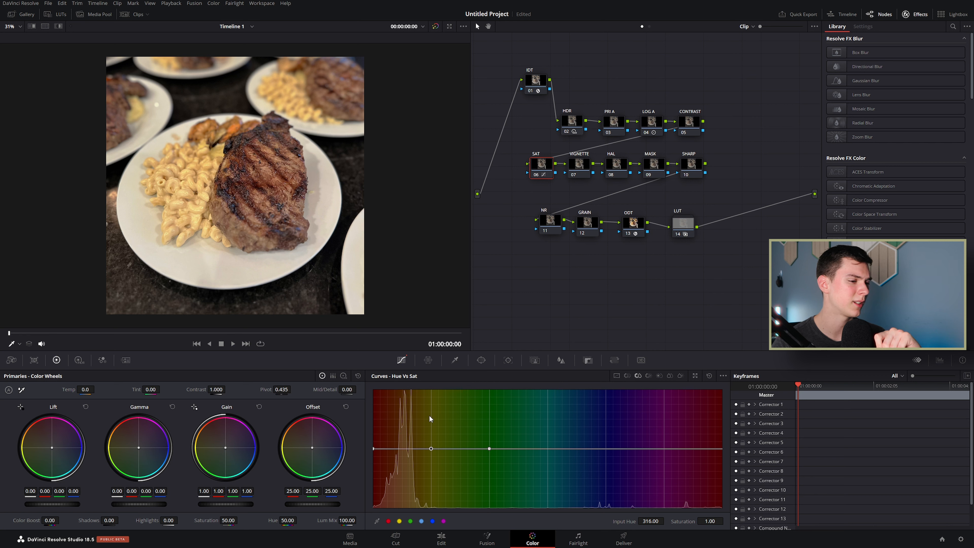
Step: Raise orange saturation and slightly mute greens on the Hue vs Sat curve, with RGB Parade showing
mouse_move(675, 521)
left_mouse_down()
mouse_move(694, 520)
mouse_move(682, 521)
left_mouse_up()
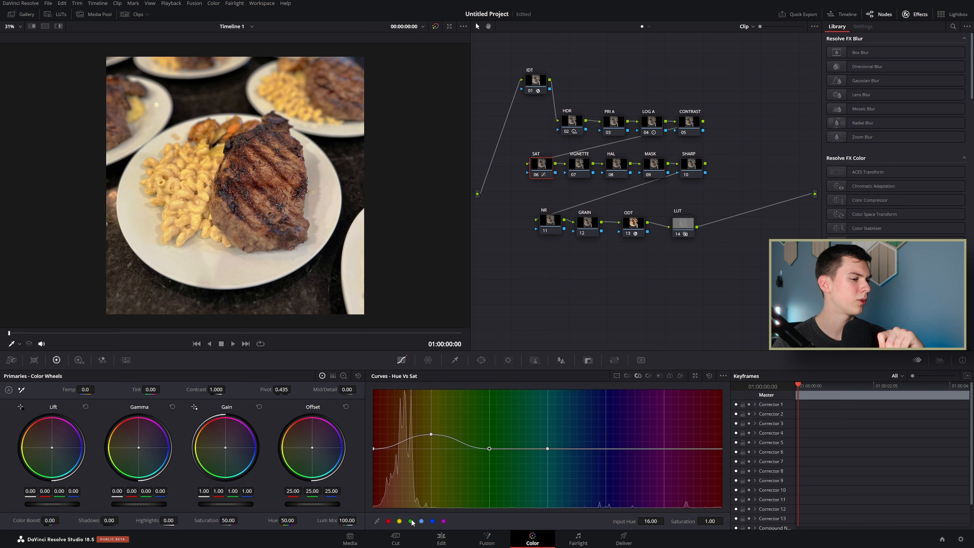
mouse_move(710, 521)
left_mouse_down()
mouse_move(672, 520)
mouse_move(746, 521)
mouse_move(671, 521)
mouse_move(745, 521)
mouse_move(704, 521)
left_mouse_up()
left_click(943, 361)
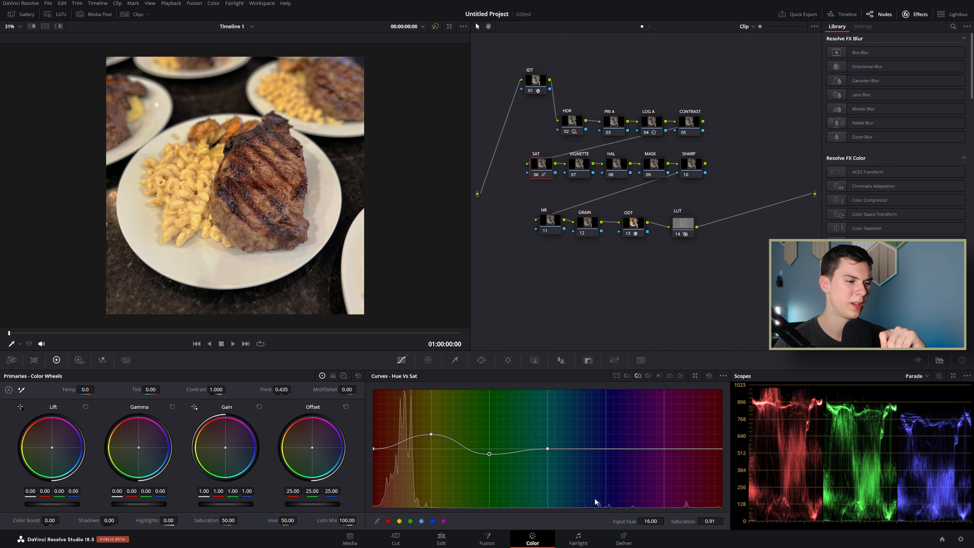
mouse_move(685, 521)
left_mouse_down()
mouse_move(652, 520)
mouse_move(728, 520)
mouse_move(651, 521)
mouse_move(728, 521)
mouse_move(652, 521)
mouse_move(728, 520)
mouse_move(652, 521)
mouse_move(715, 521)
mouse_move(654, 521)
mouse_move(684, 521)
left_mouse_up()
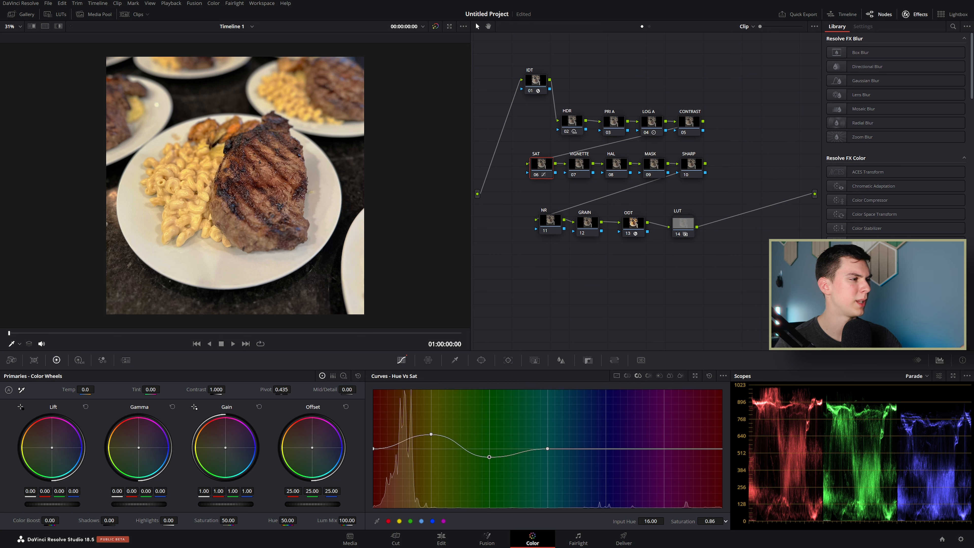
Step: Add a blue point and drop its saturation (hue 136) to 0.00
left_click(420, 521)
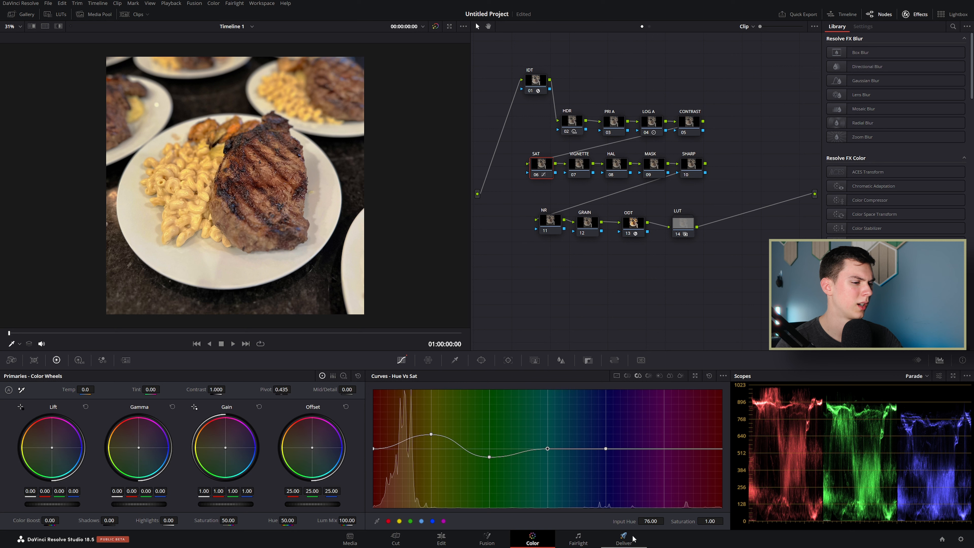
mouse_move(709, 521)
left_mouse_down()
mouse_move(726, 521)
mouse_move(663, 521)
mouse_move(726, 521)
left_mouse_up()
key("ctrl+z")
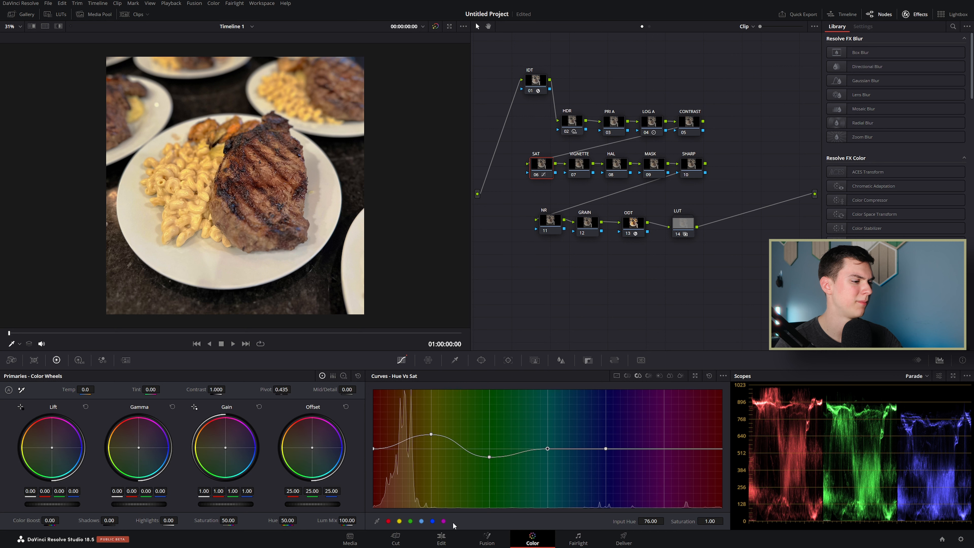
mouse_move(680, 521)
left_mouse_down()
mouse_move(725, 521)
mouse_move(668, 521)
left_mouse_up()
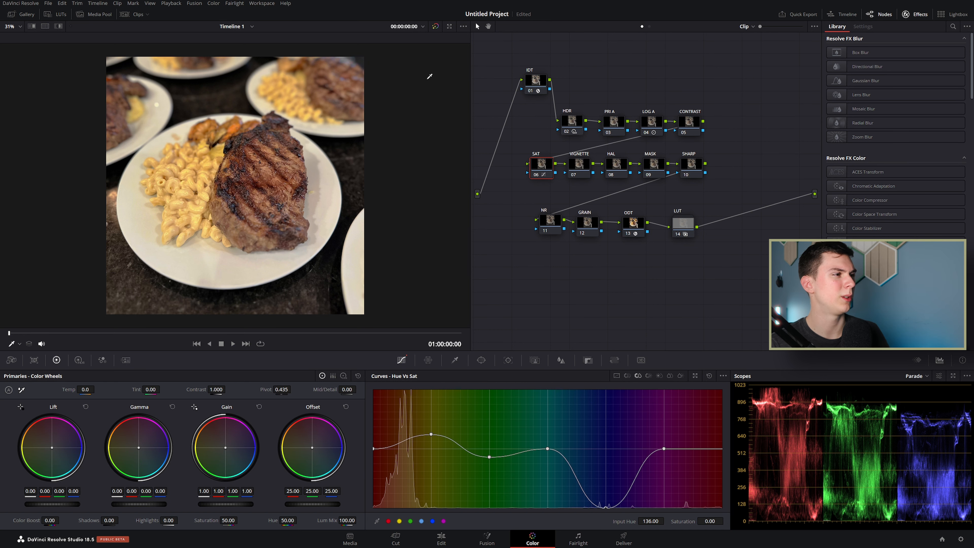
scroll(352, 127, "up", 5)
scroll(353, 127, "up", 6)
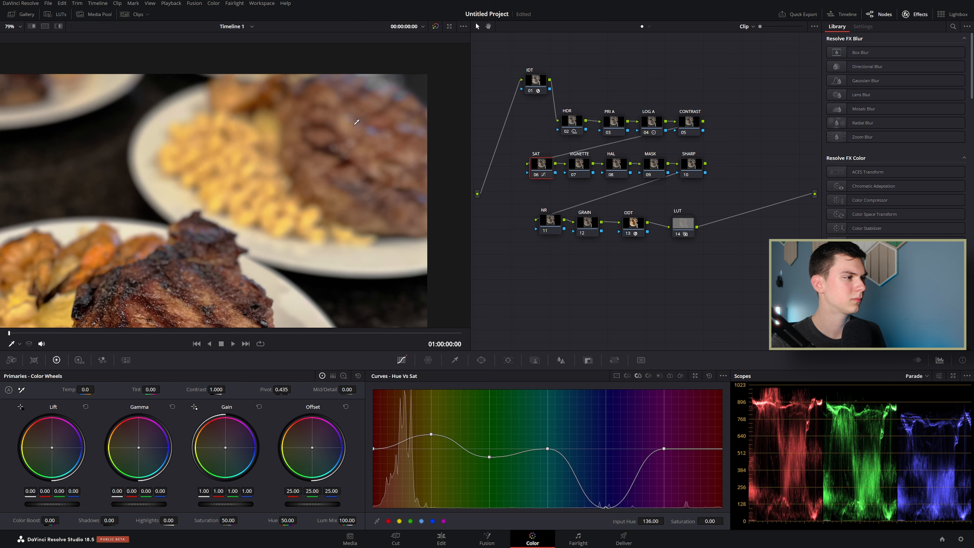
key("ctrl+d")
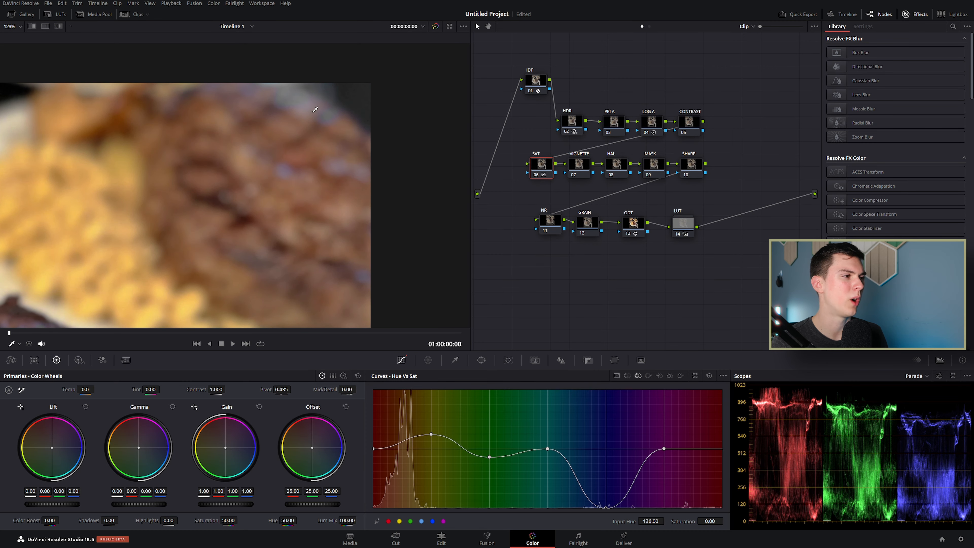
key("ctrl+d")
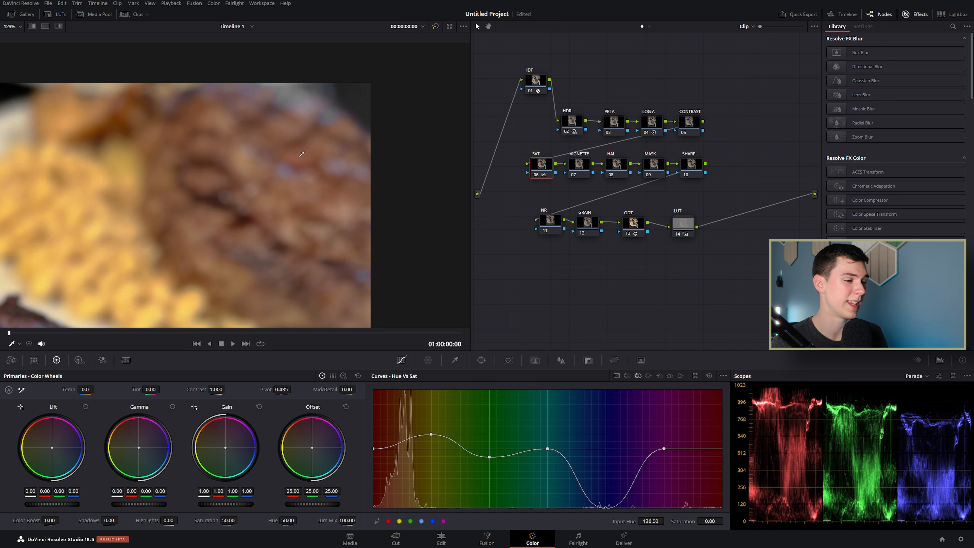
scroll(302, 154, "down", 10)
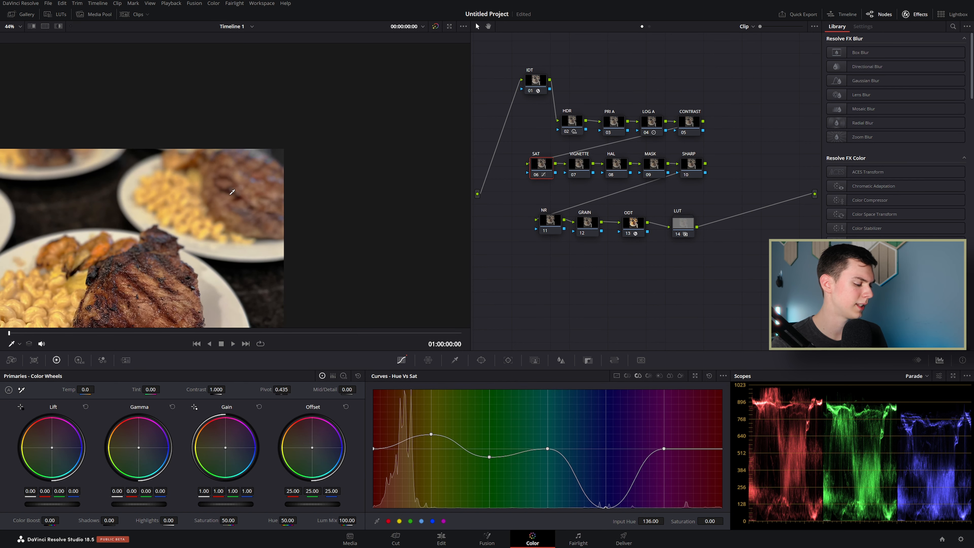
scroll(237, 193, "down", 2)
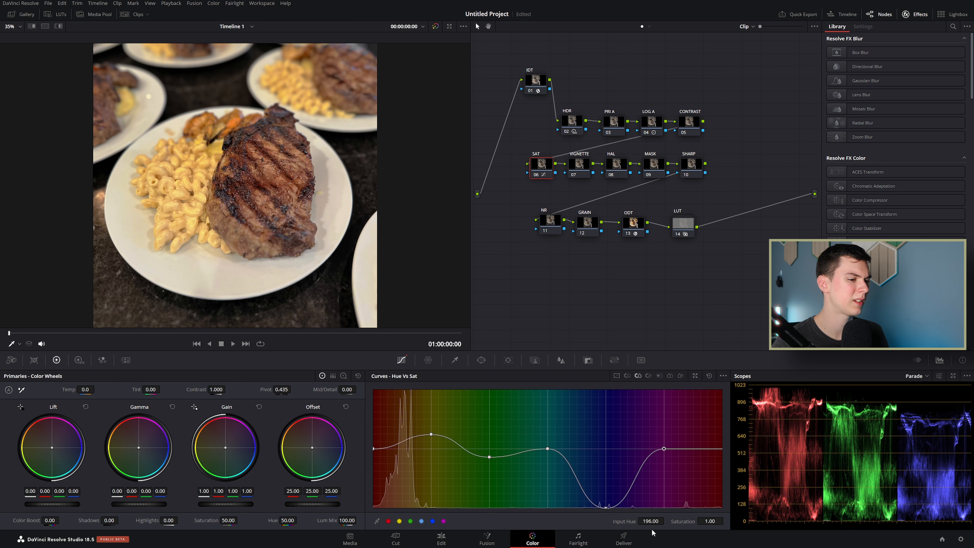
Step: Set hue 196 to saturation 0.62 and lift the red point at hue 256 to 1.28, then bypass to compare
mouse_move(672, 521)
left_mouse_down()
mouse_move(663, 521)
mouse_move(686, 521)
mouse_move(660, 520)
mouse_move(706, 520)
mouse_move(660, 521)
mouse_move(705, 521)
mouse_move(674, 521)
left_mouse_up()
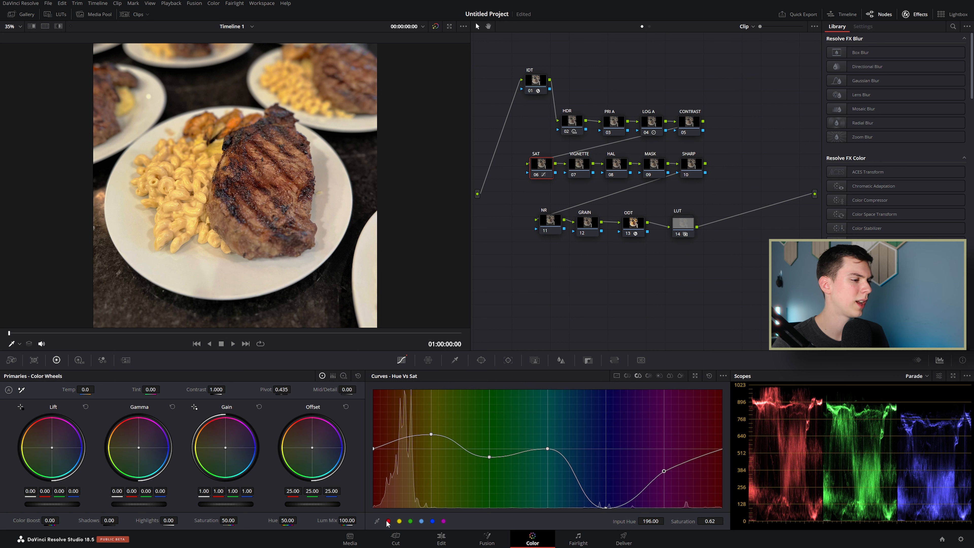
left_click_drag(679, 522, 690, 521)
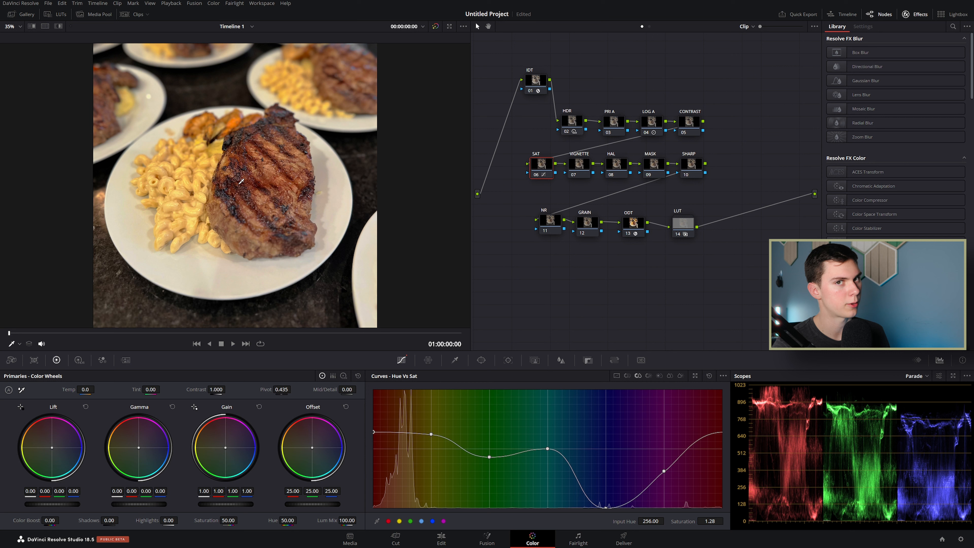
key("ctrl+d")
key("ctrl+d")
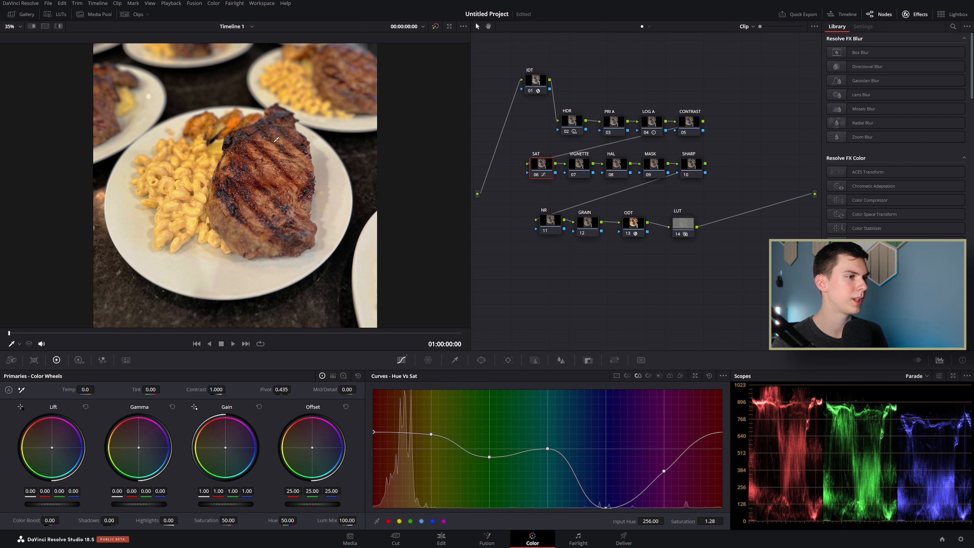
Step: Add a soft-edged circular window to the VIGNETTE node, stretched into an ellipse
left_click(579, 167)
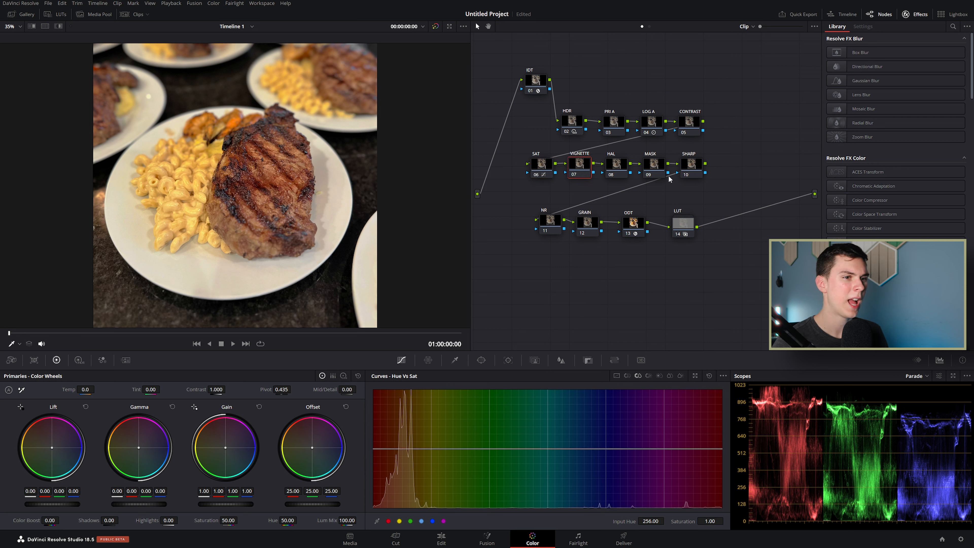
scroll(898, 222, "down", 10)
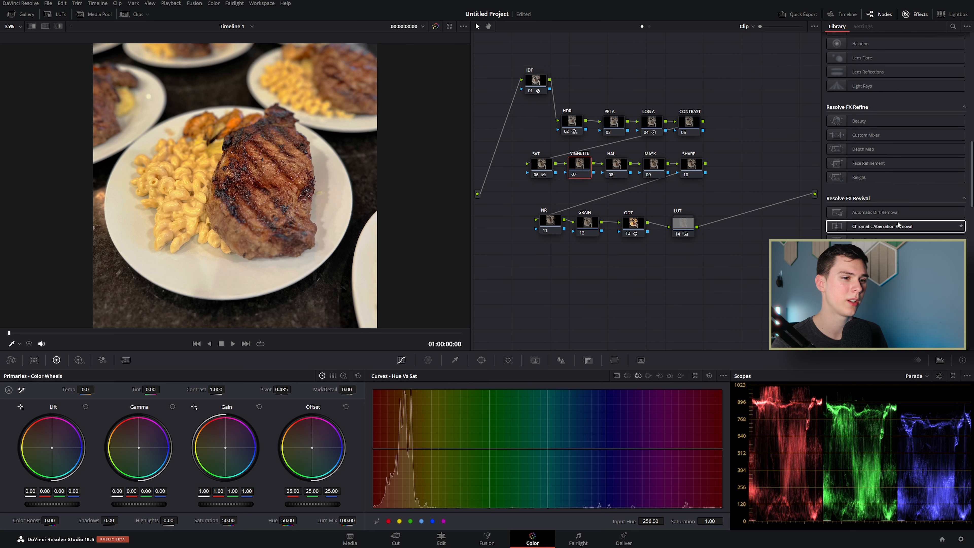
scroll(898, 221, "down", 10)
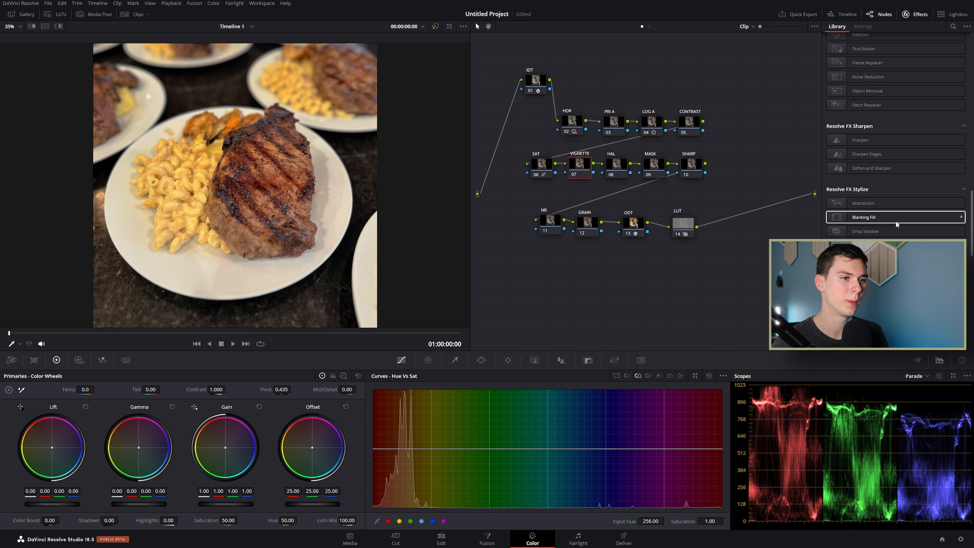
left_click(481, 360)
left_click(419, 392)
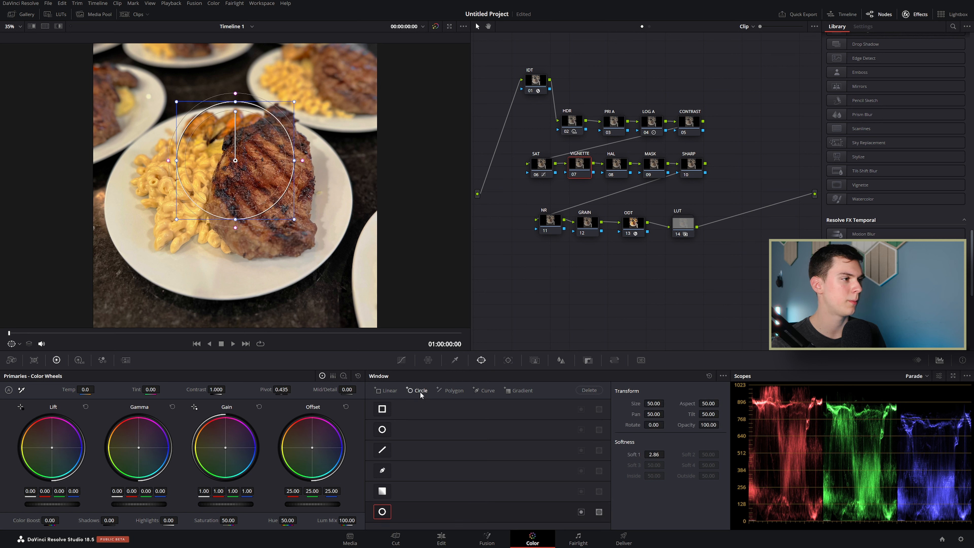
left_click_drag(295, 163, 334, 161)
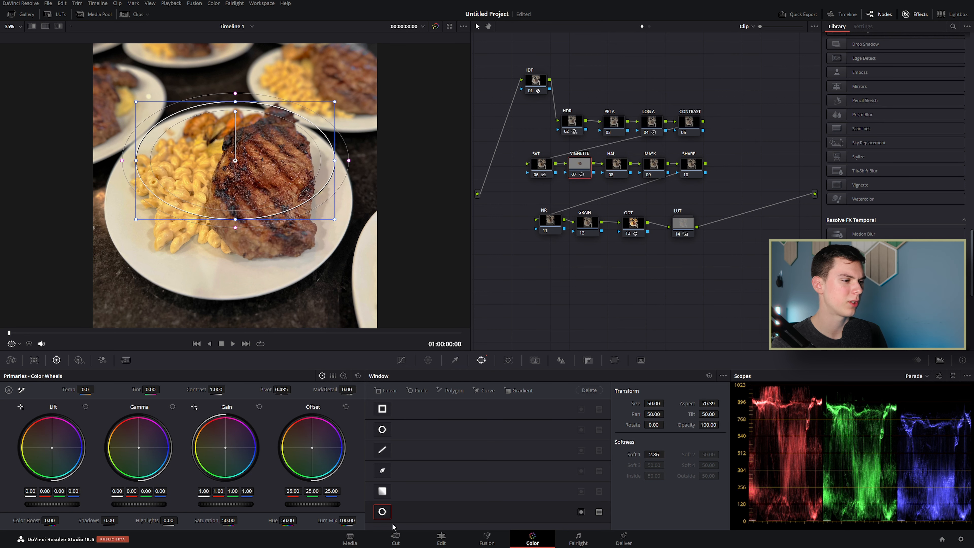
left_click_drag(348, 171, 356, 163)
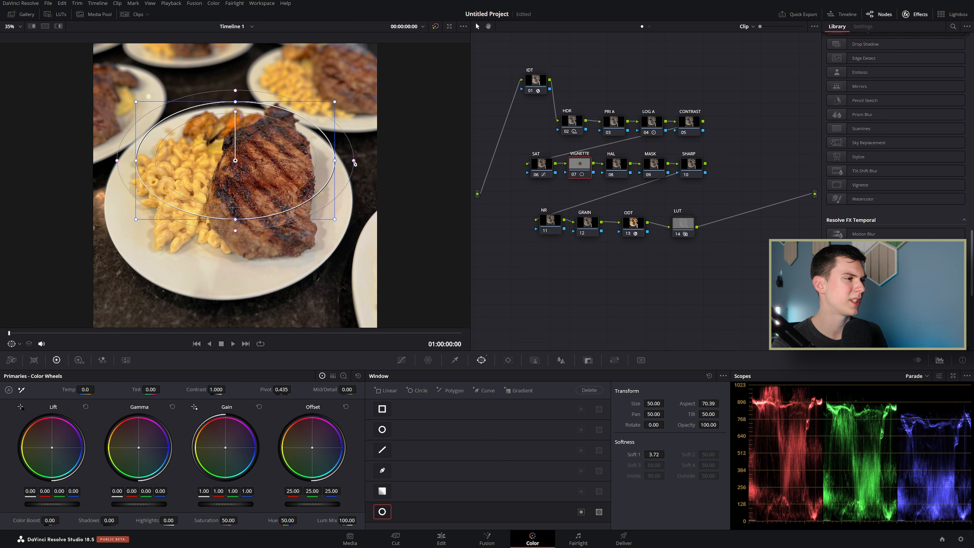
left_click_drag(235, 220, 235, 278)
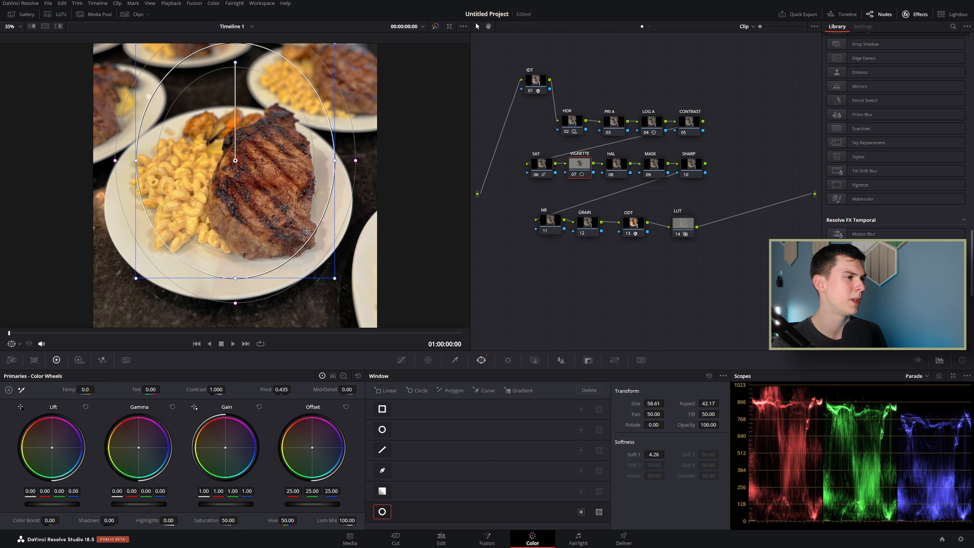
Step: Fit the ellipse over the plate and darken outside it with Offset 14.50
left_click_drag(335, 160, 372, 159)
left_click_drag(285, 165, 281, 201)
left_click_drag(369, 196, 391, 195)
left_click_drag(326, 199, 324, 209)
left_click_drag(230, 87, 230, 78)
left_click_drag(231, 148, 228, 143)
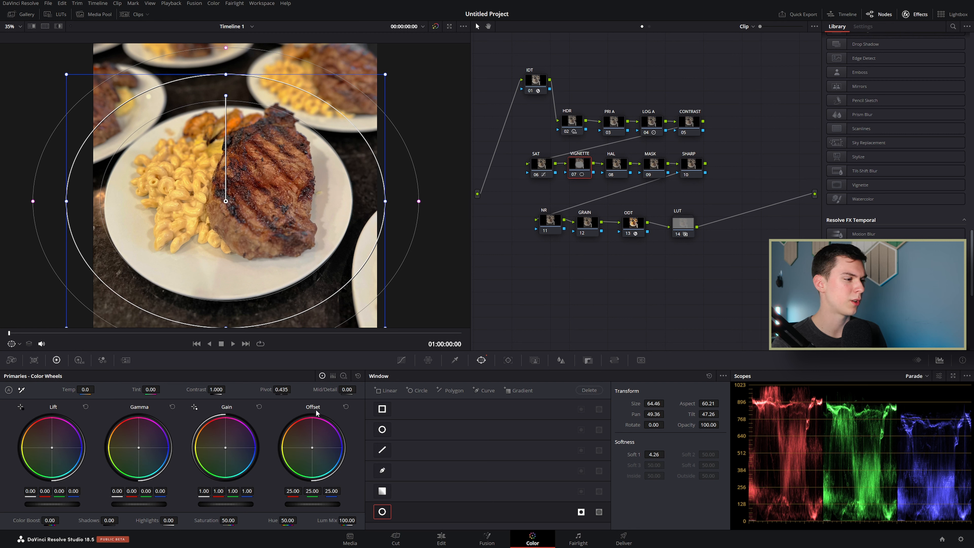
left_click_drag(312, 504, 292, 504)
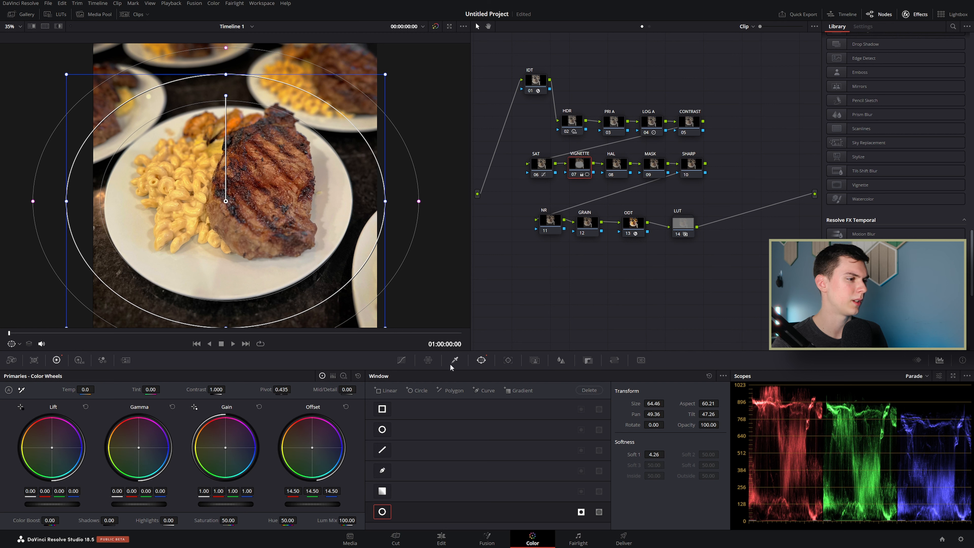
left_click(403, 359)
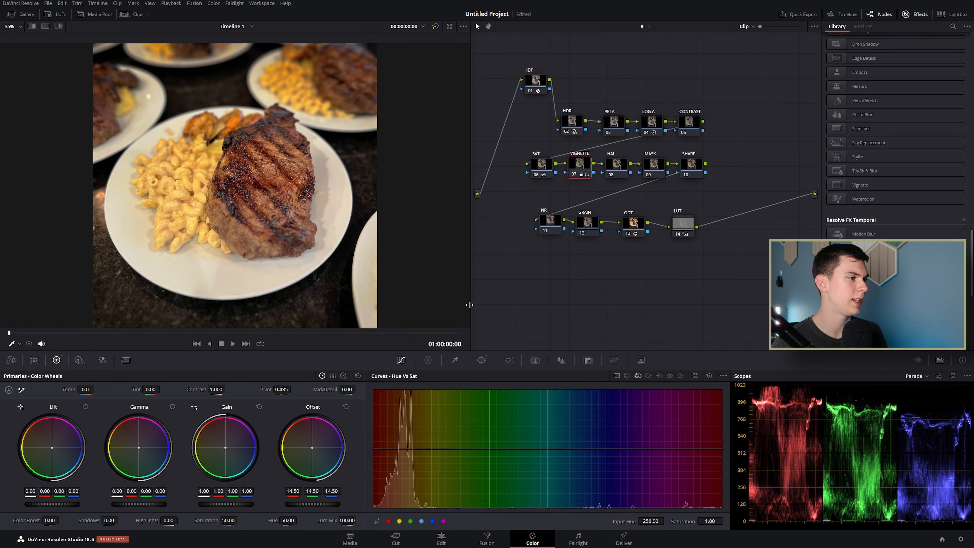
key("ctrl+d")
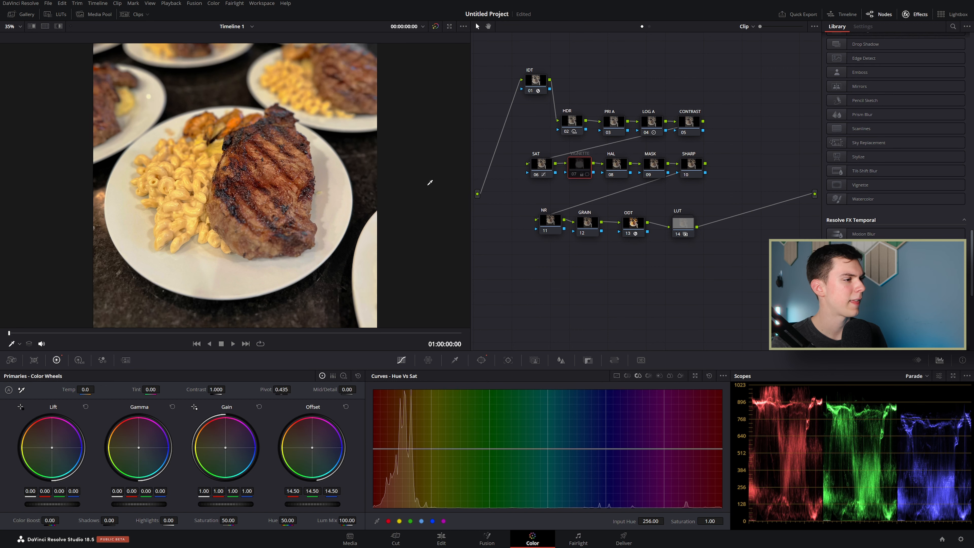
key("ctrl+d")
key("ctrl+d")
key("ctrl+f")
key("ctrl+d")
key("ctrl+d")
key("ctrl+d")
key("ctrl+d")
key("ctrl+d")
key("ctrl+d")
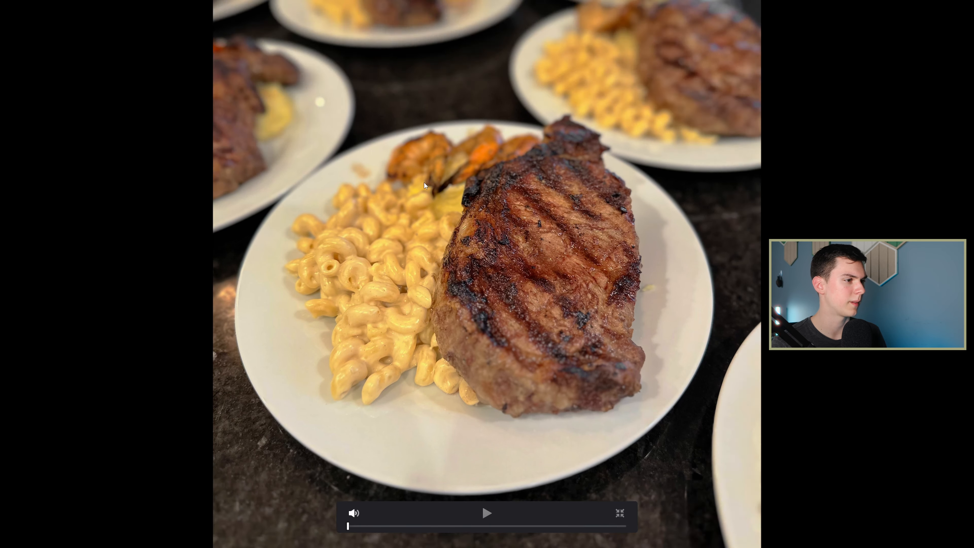
key("ctrl+d")
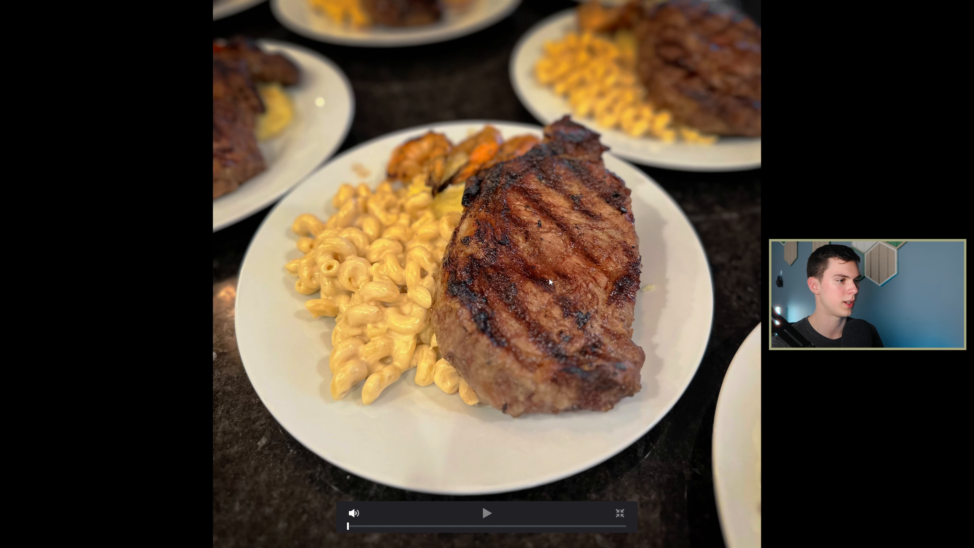
key("ctrl+f")
left_click(624, 166)
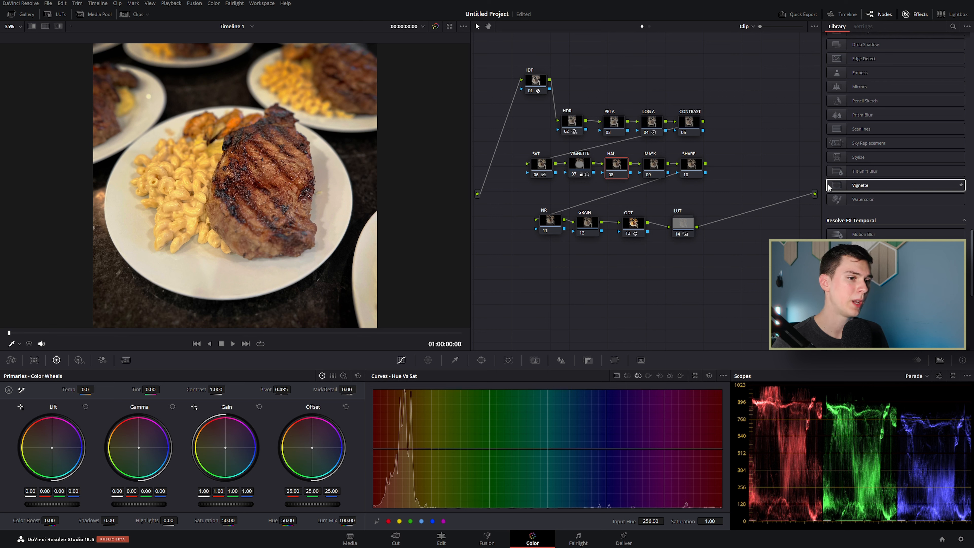
Step: Apply Resolve FX Halation to node 08 HAL with Threshold 0.300, previewing it full screen
scroll(829, 187, "up", 15)
scroll(896, 134, "down", 5)
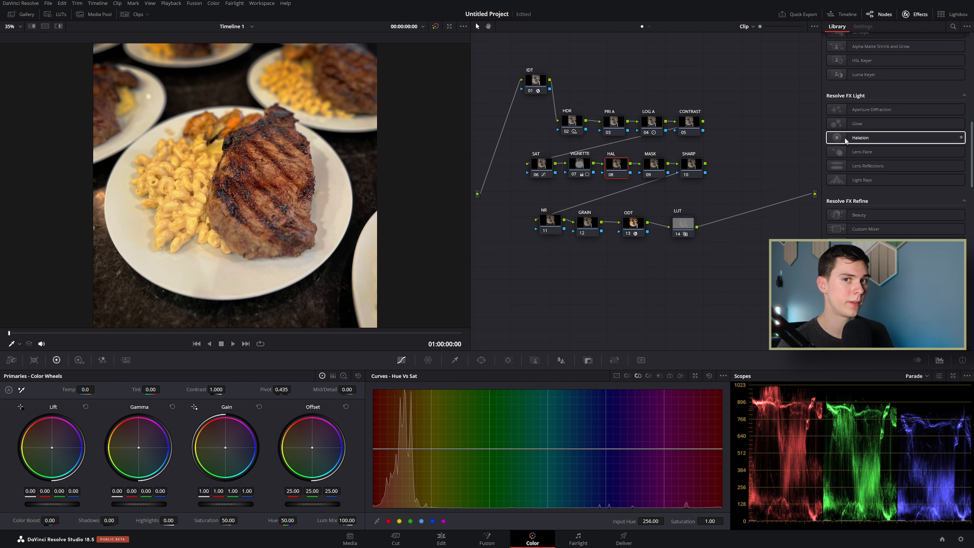
left_click_drag(845, 137, 613, 164)
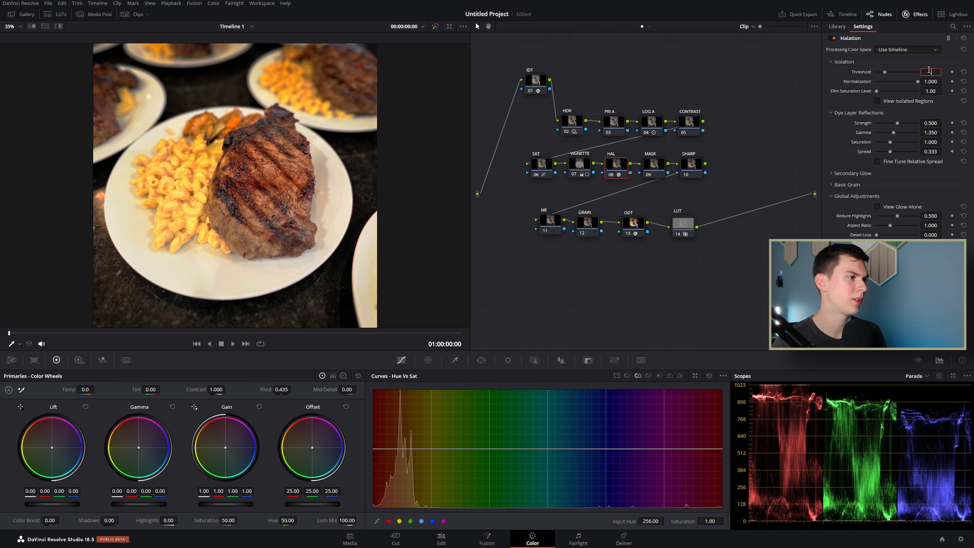
type("0.3")
key("Return")
key("ctrl+d")
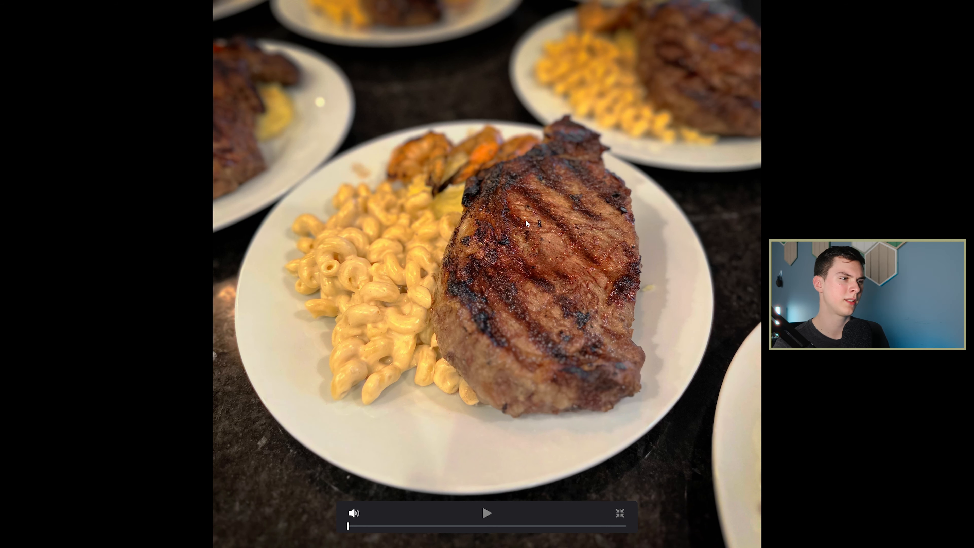
key("Escape")
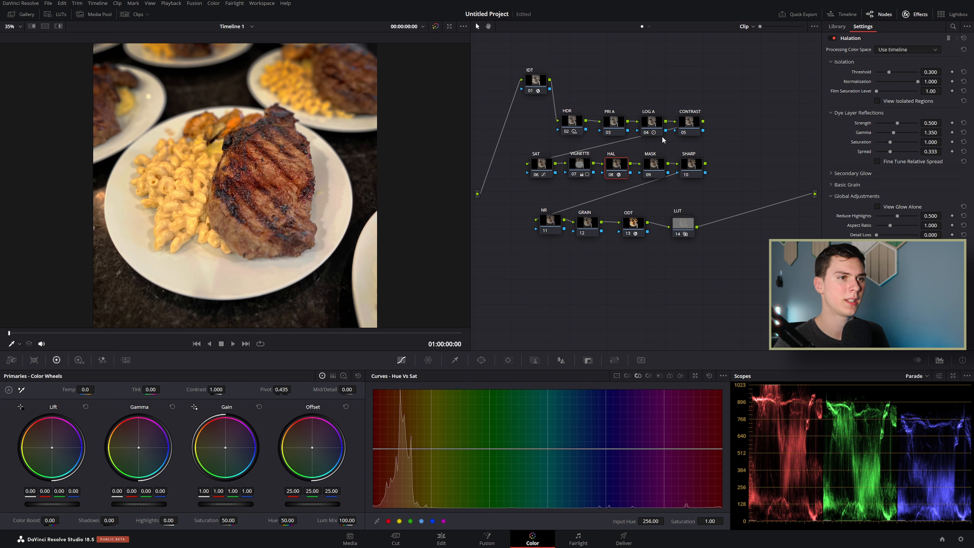
left_click(657, 166)
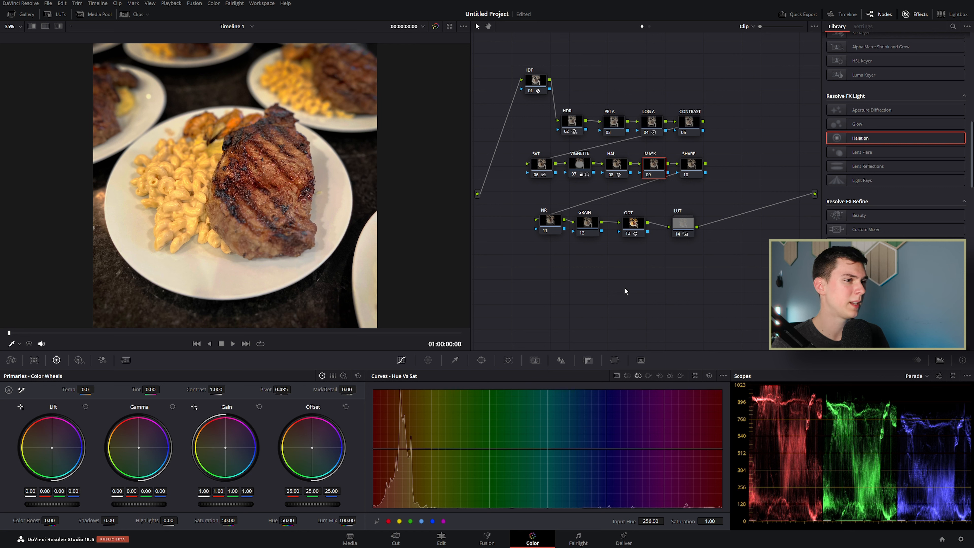
Step: Nudge the GRAIN node slightly up and right in the node graph
left_click(693, 167)
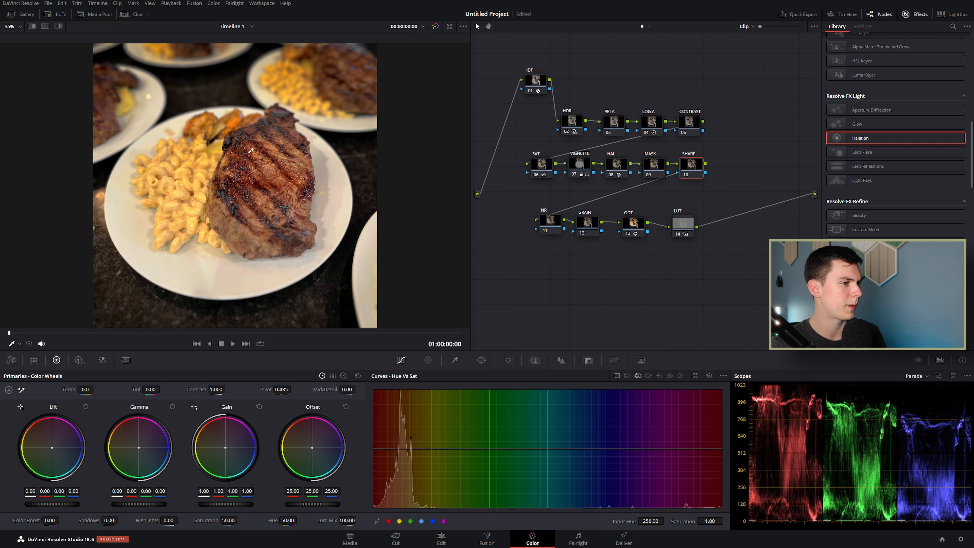
left_click(550, 227)
left_click(589, 228)
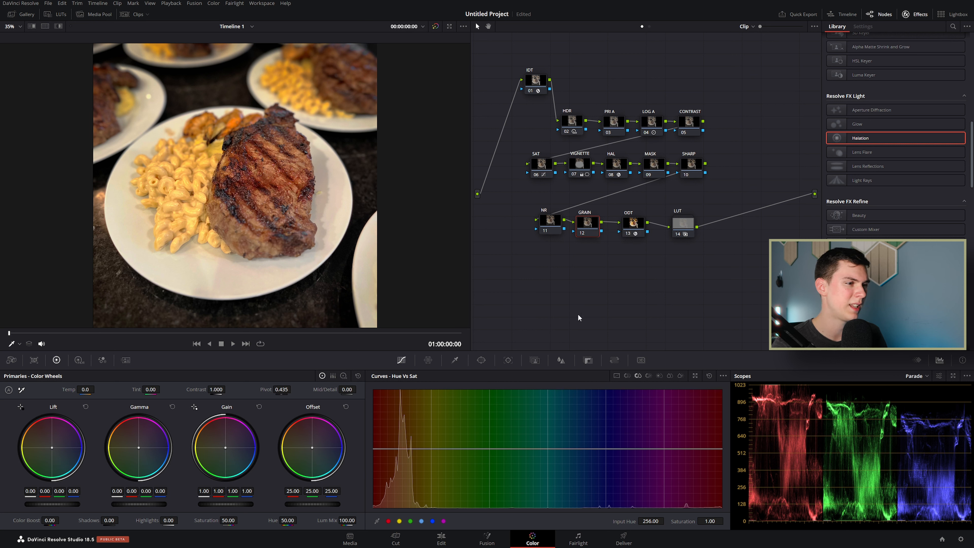
left_click_drag(600, 229, 603, 225)
Step: Select node 11 NR and display its Motion Effects noise reduction settings
scroll(882, 180, "down", 5)
scroll(881, 181, "down", 10)
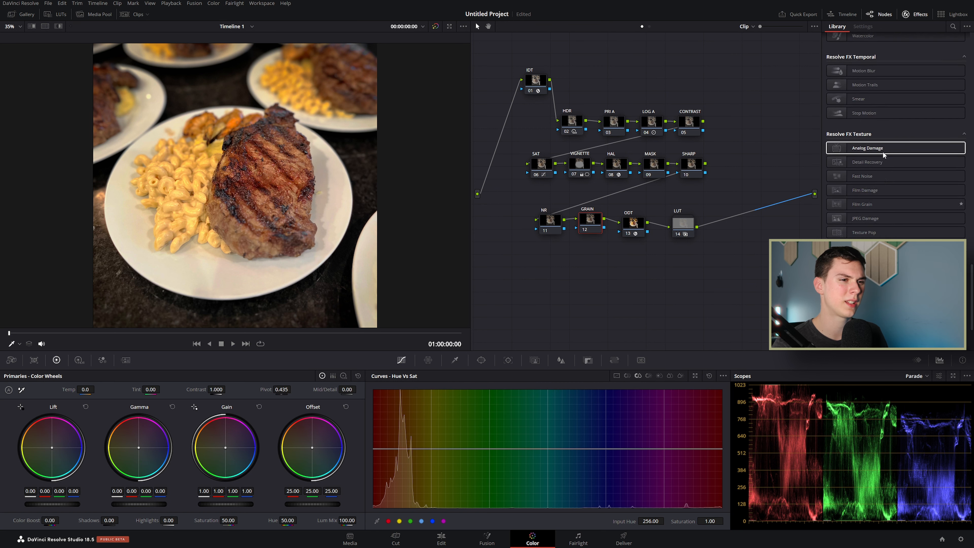
scroll(878, 230, "down", 3)
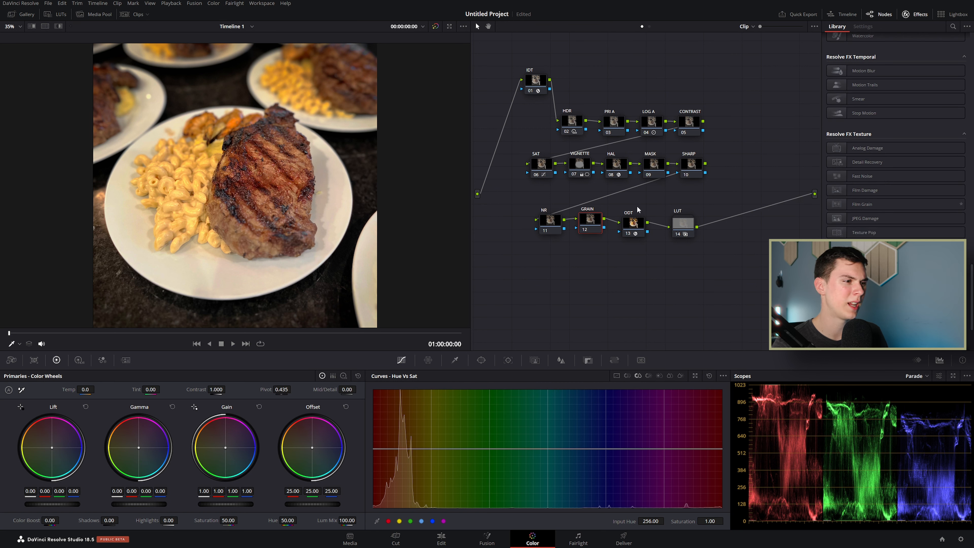
left_click(554, 229)
left_click(125, 361)
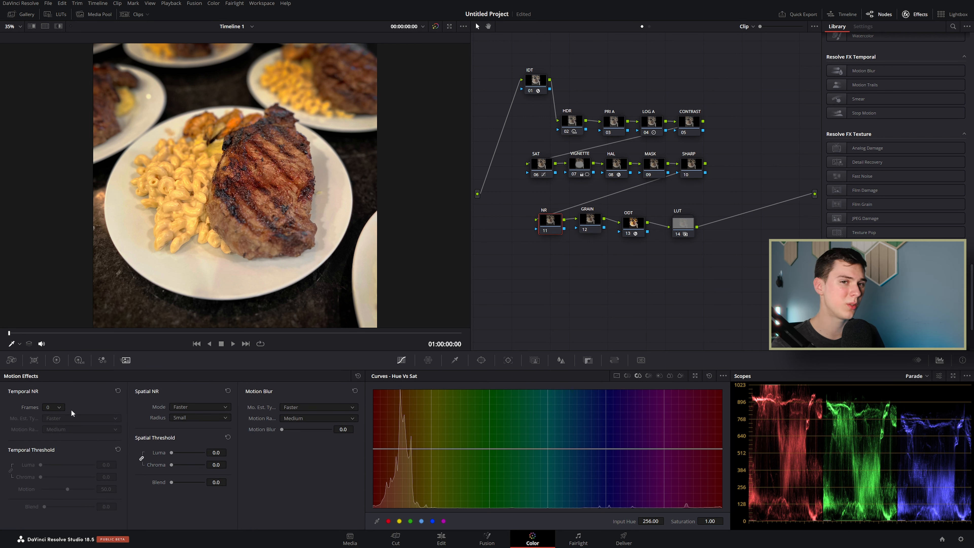
Step: Set Temporal NR 3 frames, Better motion estimation, Enhanced Spatial NR; save and disable GRAIN
left_click(58, 407)
left_click(48, 442)
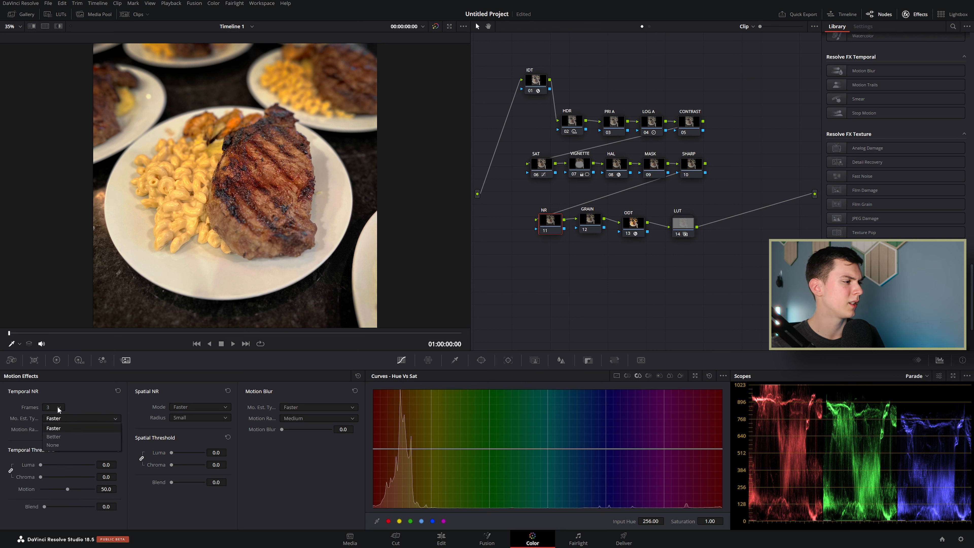
left_click(56, 419)
left_click(61, 437)
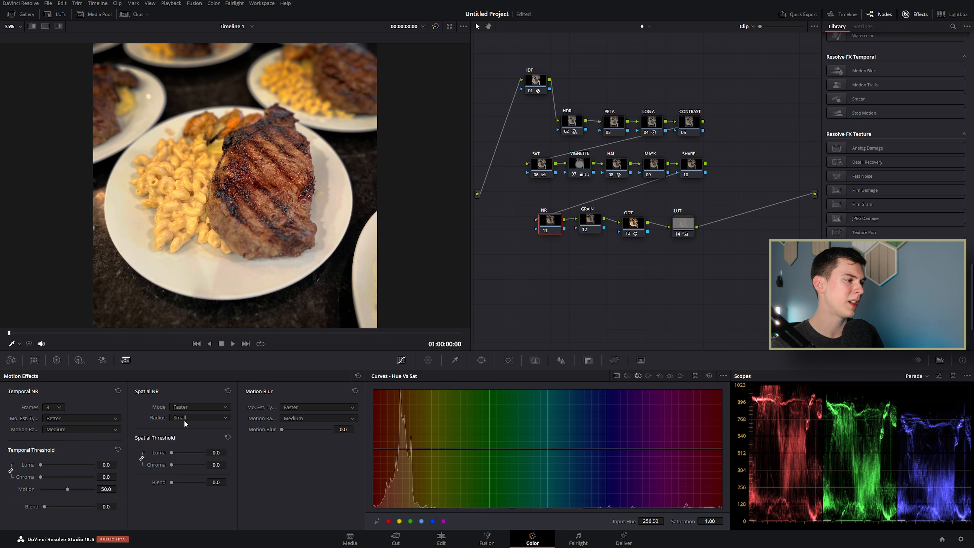
left_click(198, 408)
left_click(193, 434)
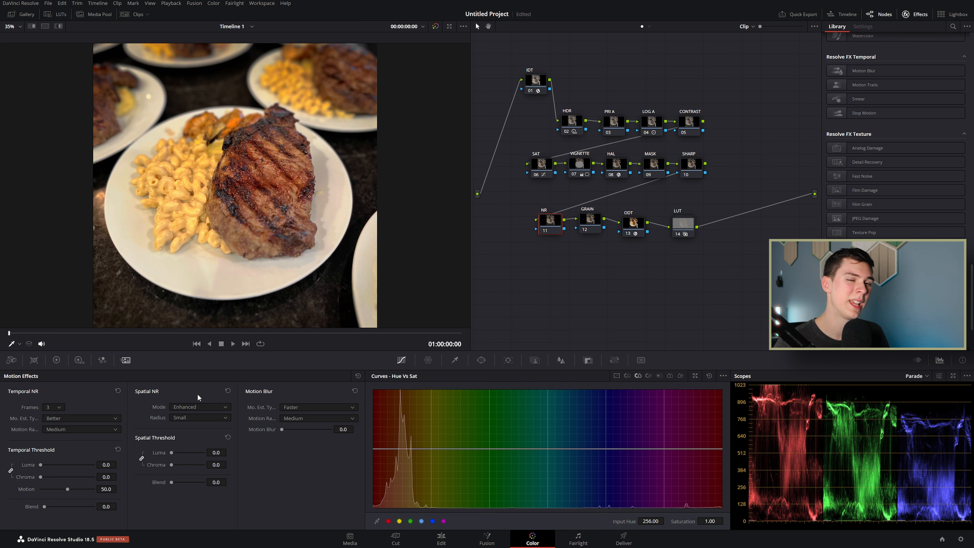
key("ctrl+s")
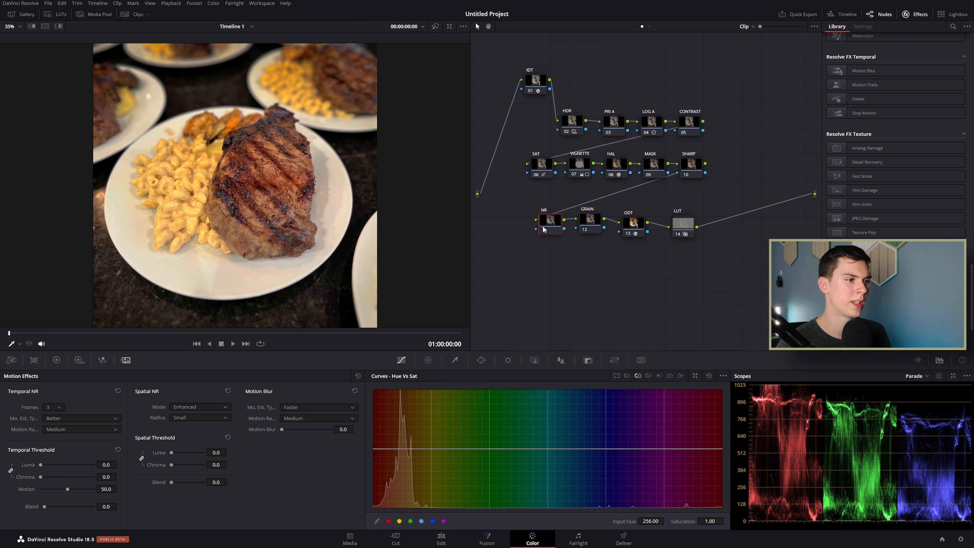
left_click(590, 229)
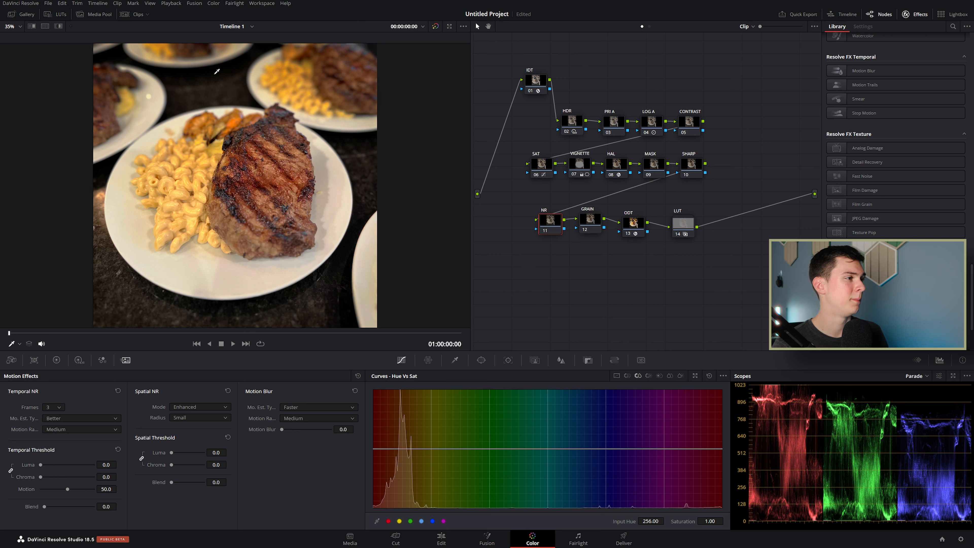
Step: Toggle the grade bypass off and on to compare with the original photo
left_click(435, 27)
left_click(435, 27)
left_click(436, 26)
left_click(435, 27)
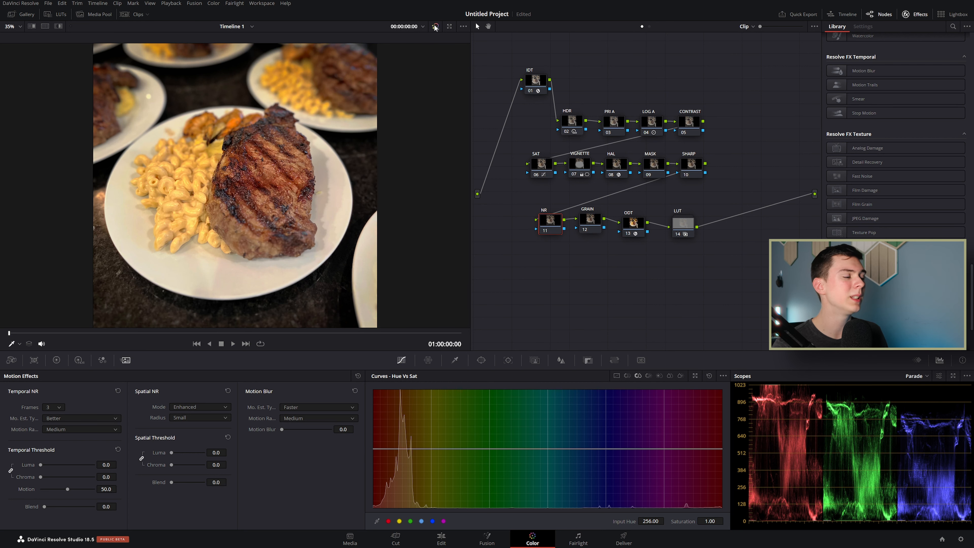
left_click(436, 26)
left_click(435, 27)
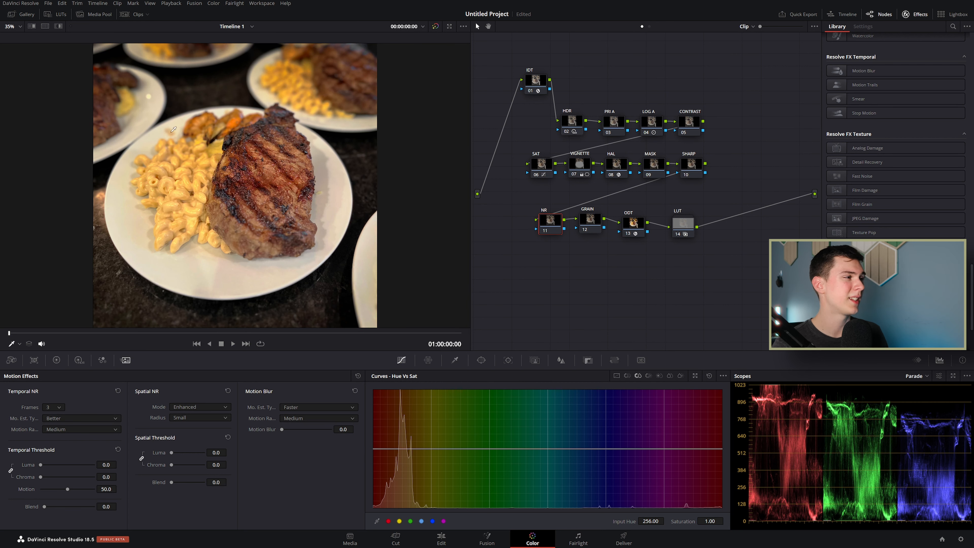
Step: Grab the graded frame as a still into the Gallery's Stills 1 album
left_click(25, 18)
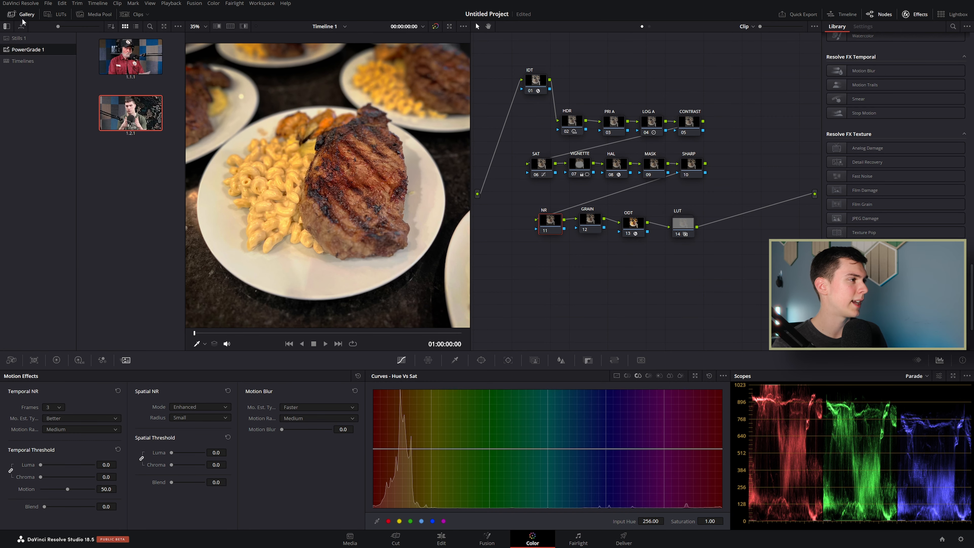
left_click(20, 39)
right_click(343, 128)
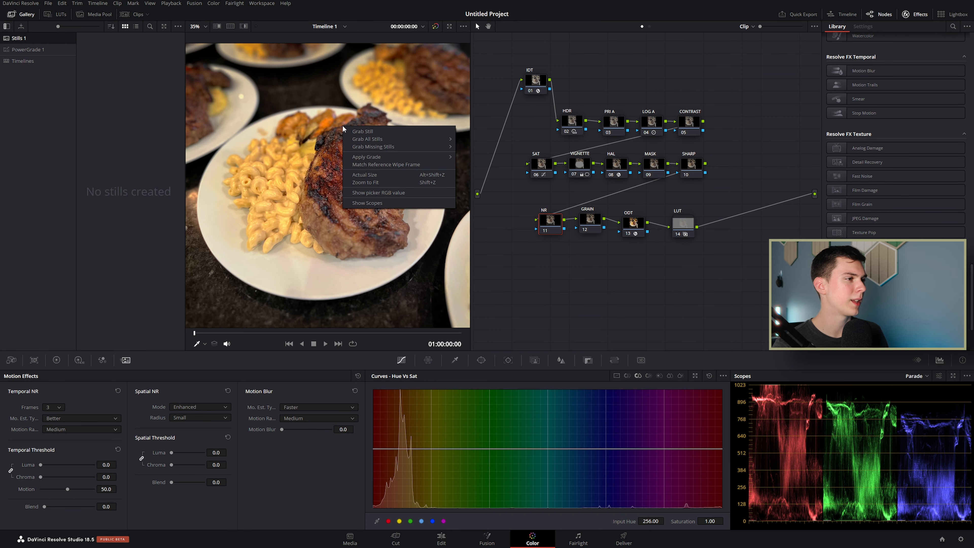
left_click(382, 131)
right_click(135, 61)
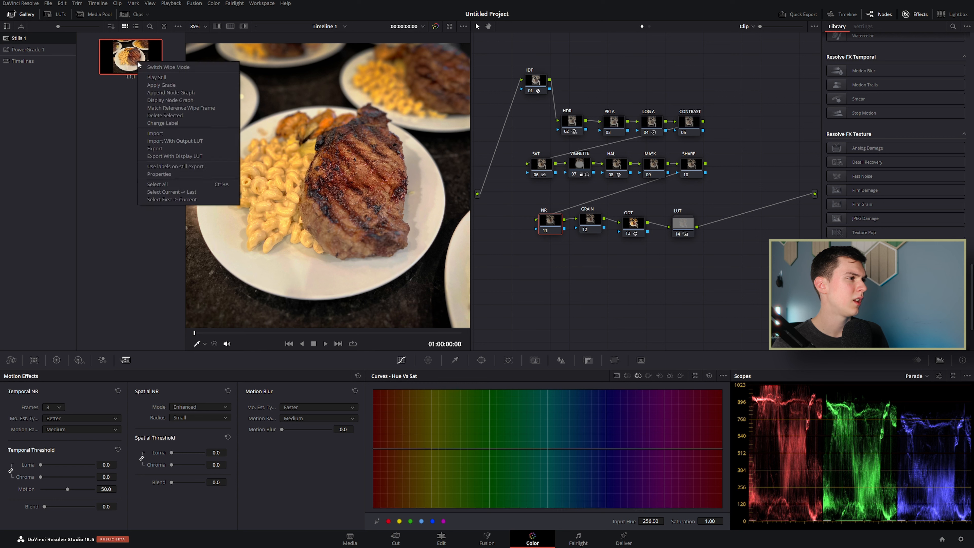